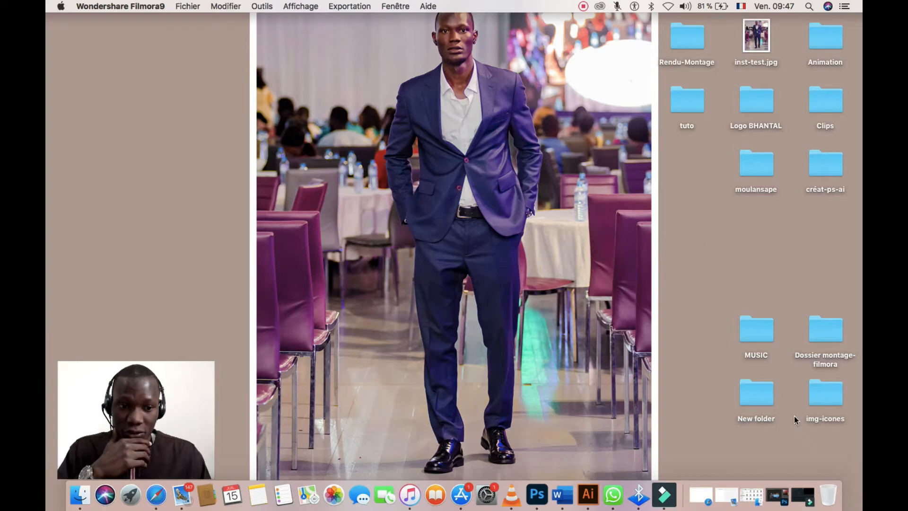
# Switch to Photoshop and open the setup for a new document.
pyautogui.click(777, 495)
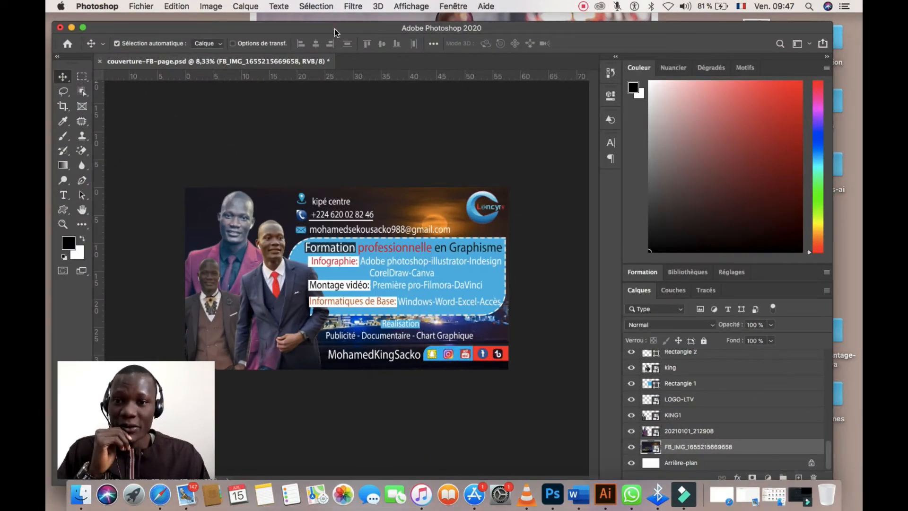
pyautogui.moveTo(334, 29); pyautogui.dragTo(334, 24)
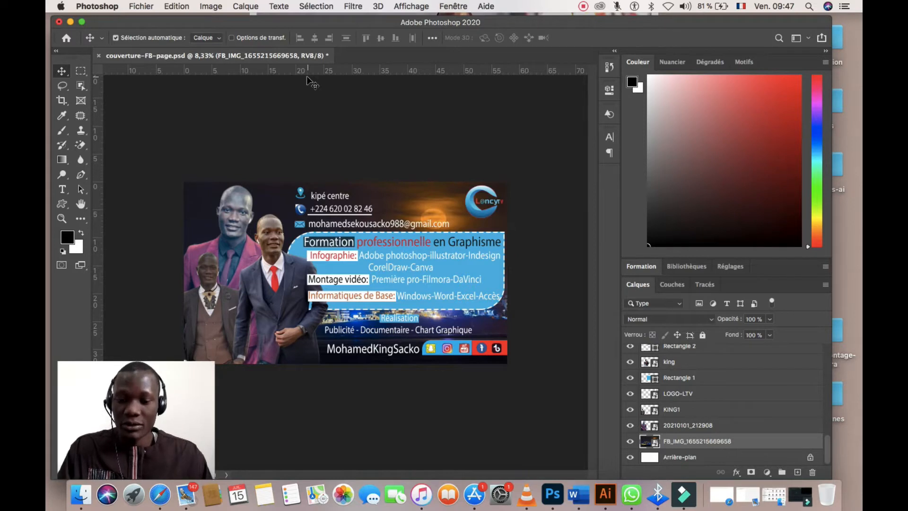
pyautogui.press('super+n')
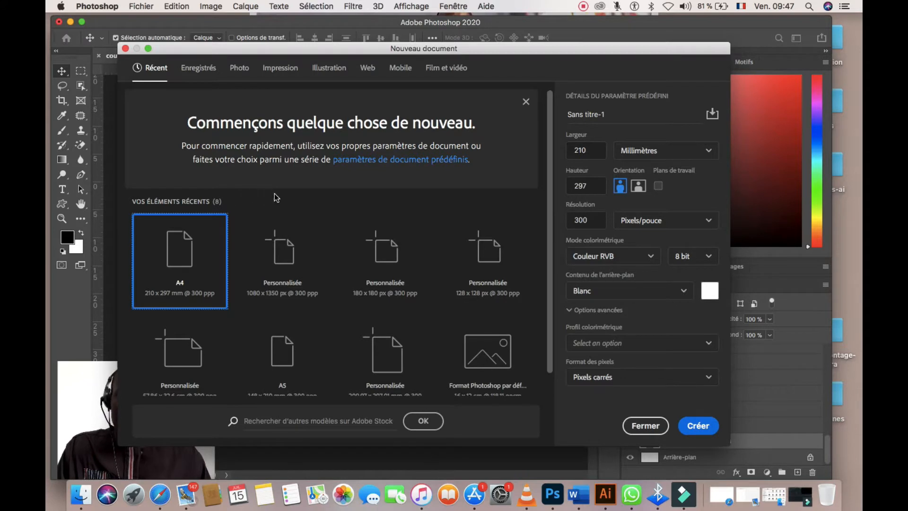
pyautogui.moveTo(373, 51); pyautogui.dragTo(439, 49)
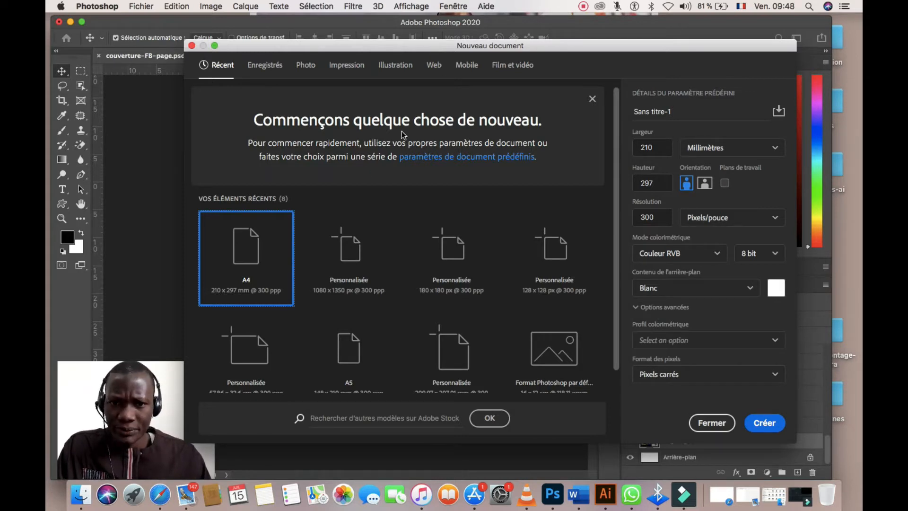
# Base the new document on the print presets, using centimetres, with a width of 57,86 and a height of 32,6.
pyautogui.click(353, 69)
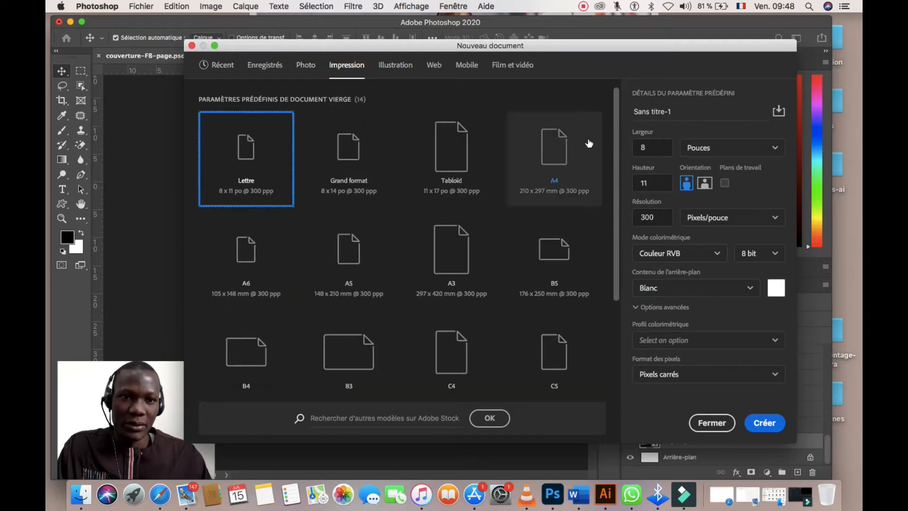
pyautogui.click(778, 150)
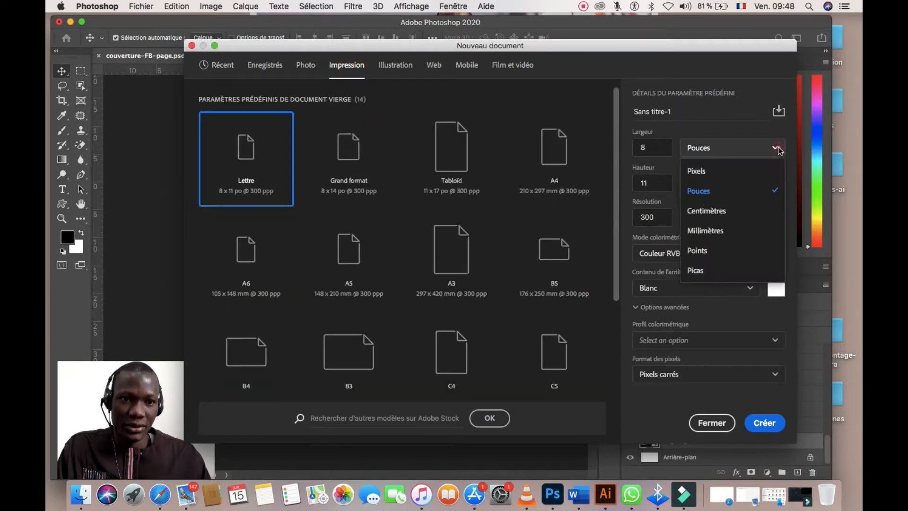
pyautogui.click(720, 211)
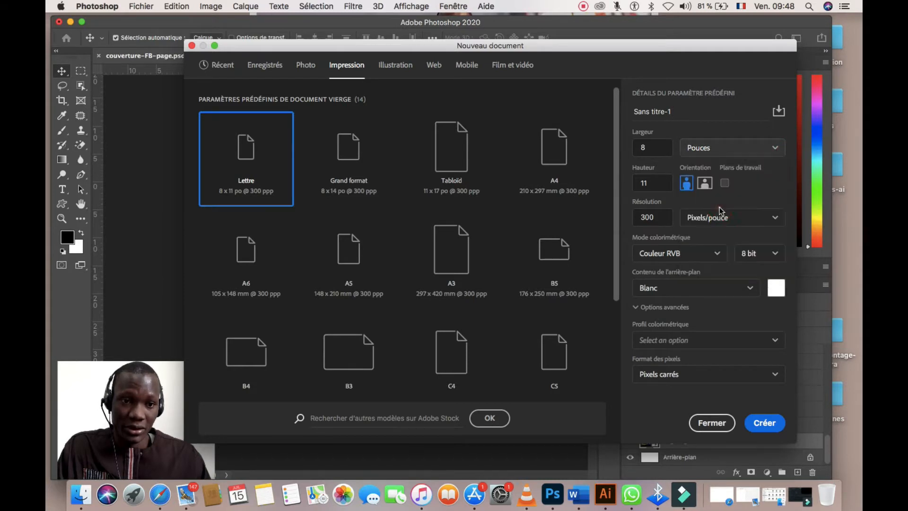
pyautogui.click(659, 148)
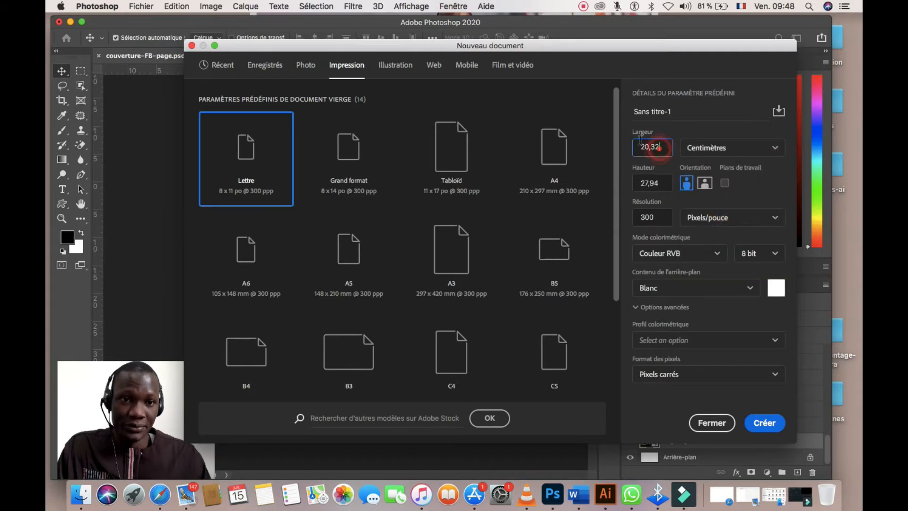
pyautogui.doubleClick(639, 142)
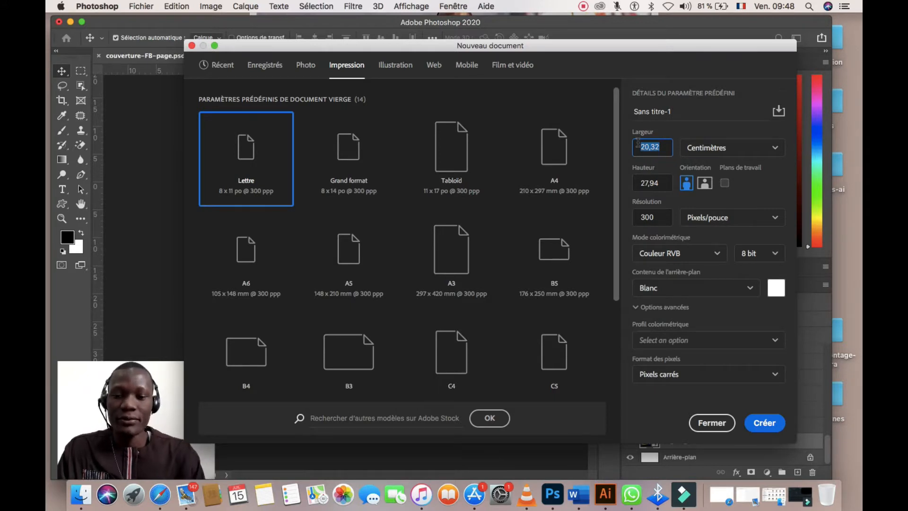
pyautogui.write('57,')
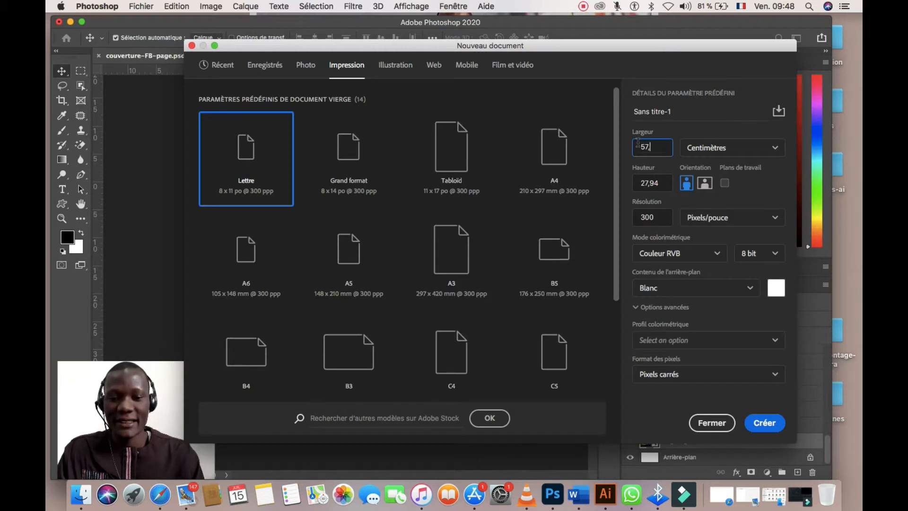
pyautogui.write('86')
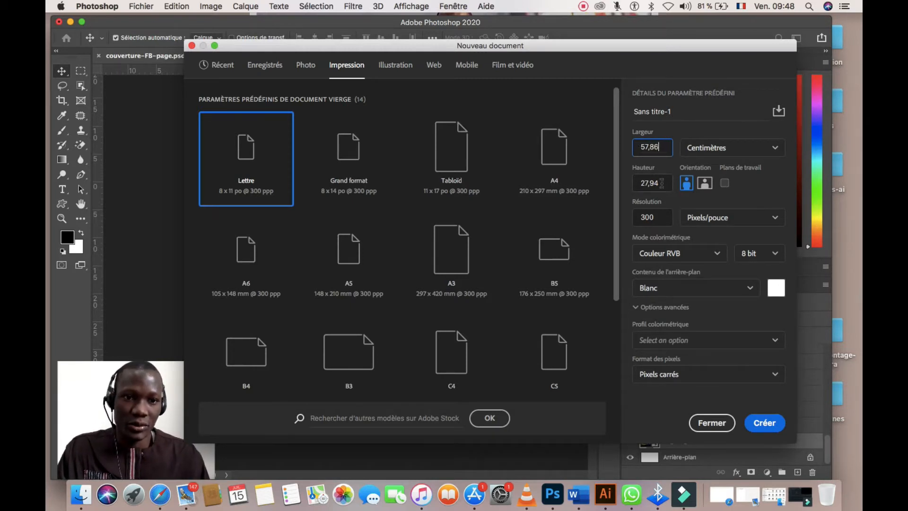
pyautogui.moveTo(662, 183); pyautogui.dragTo(627, 183)
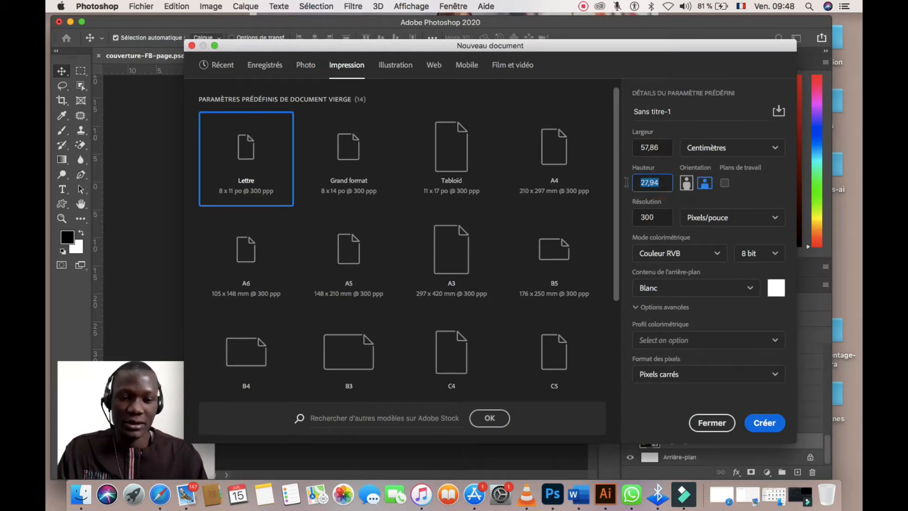
pyautogui.write('32')
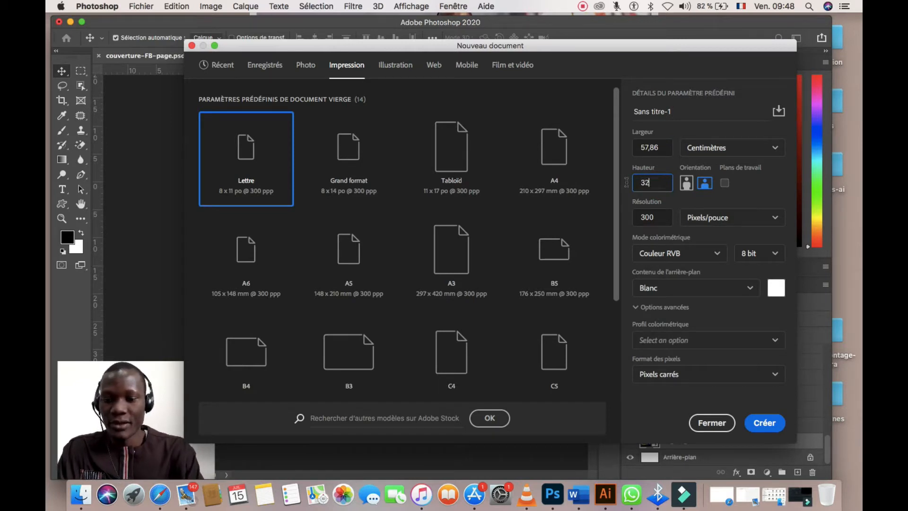
pyautogui.write(',')
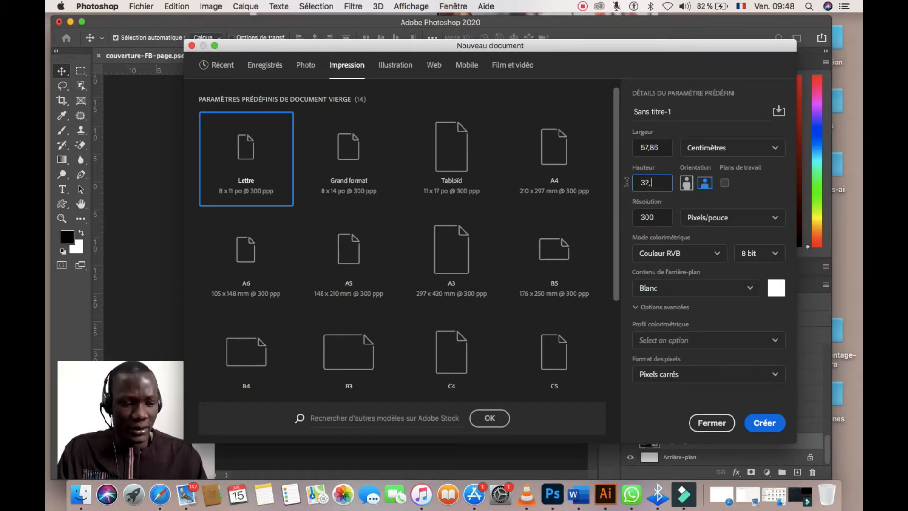
pyautogui.write('6')
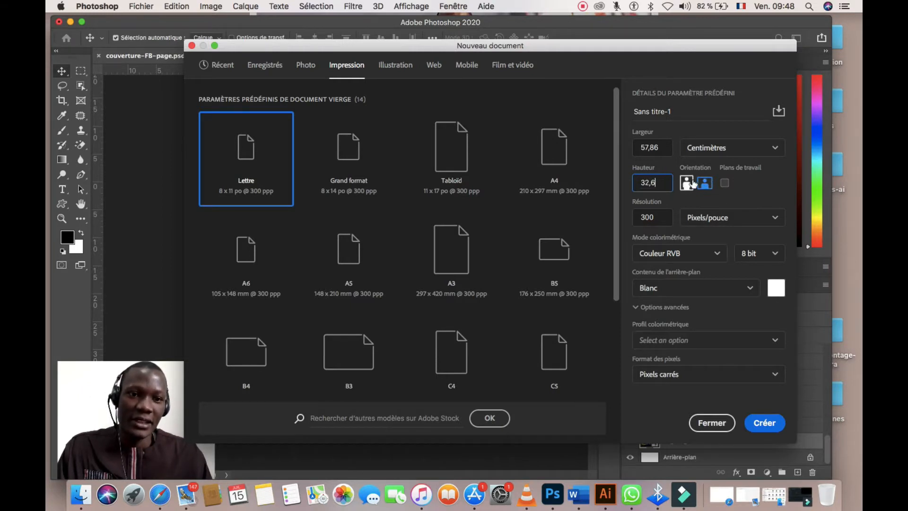
# Name the new document BAnnière-FB and create it.
pyautogui.click(682, 117)
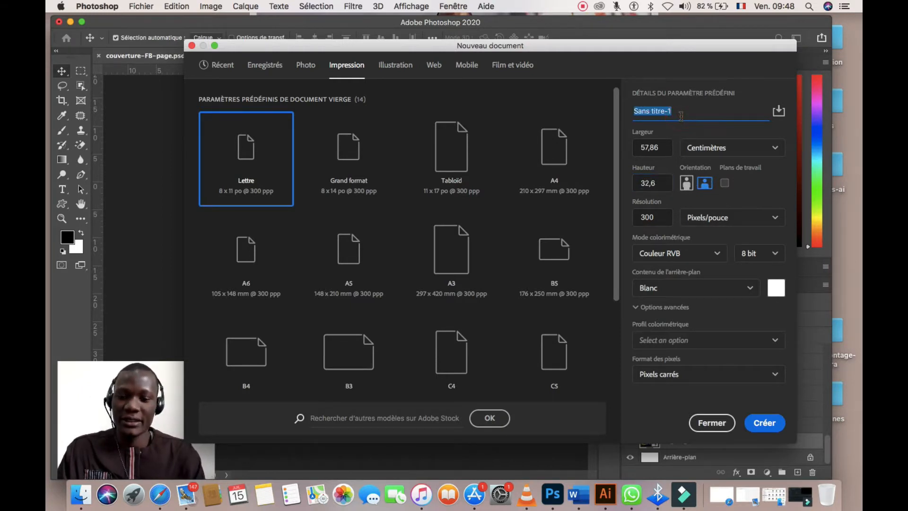
pyautogui.write('BA')
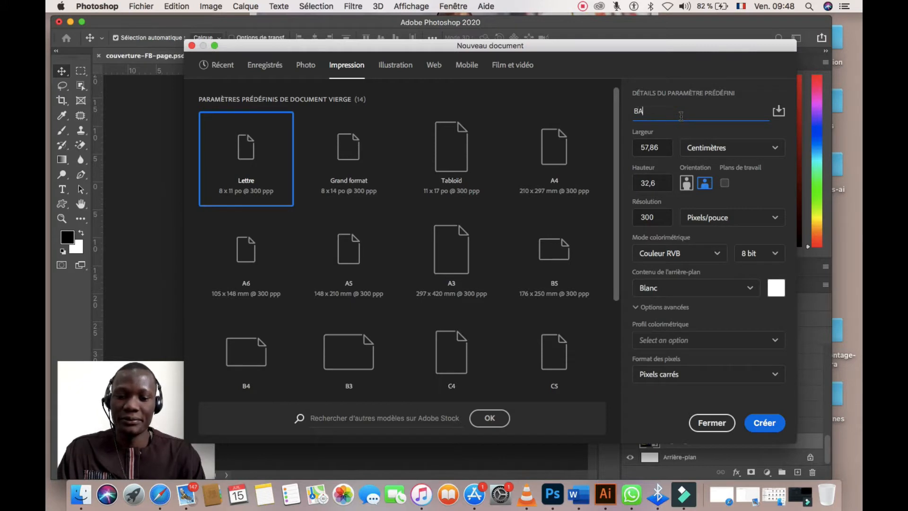
pyautogui.write('nn')
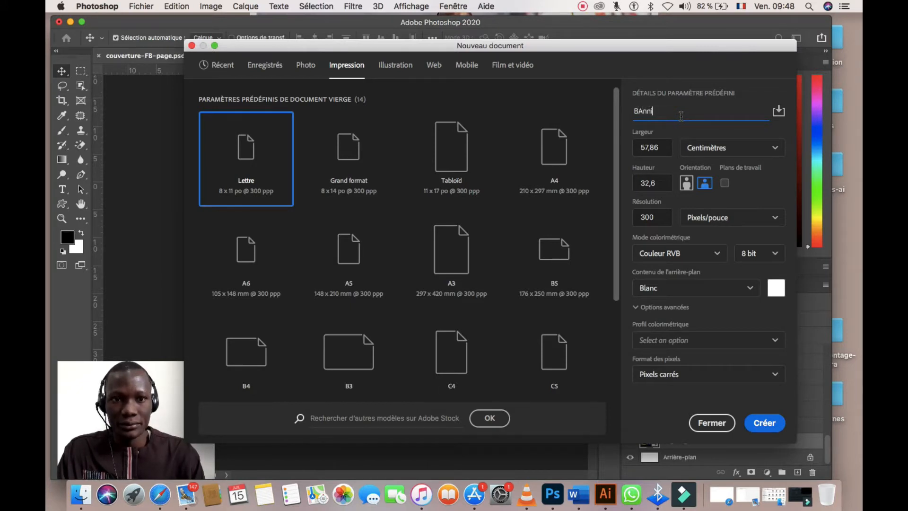
pyautogui.write('ière')
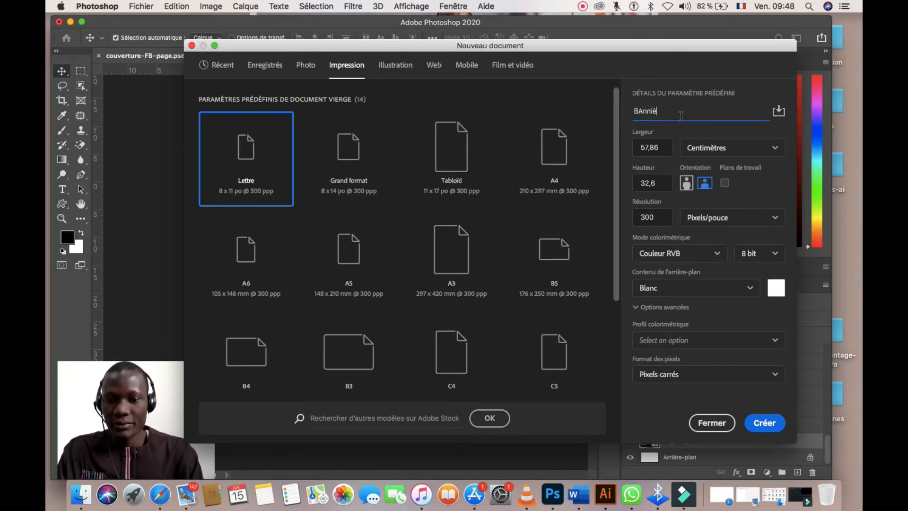
pyautogui.write('-')
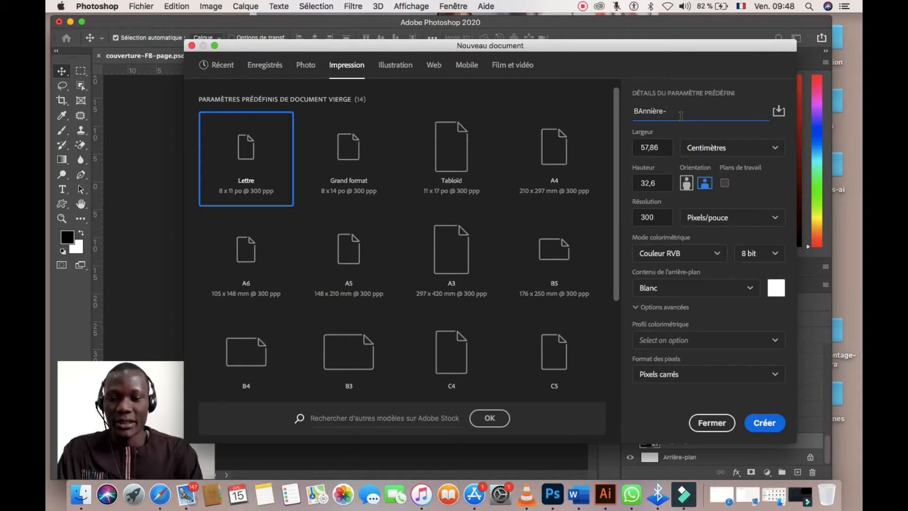
pyautogui.write('FB')
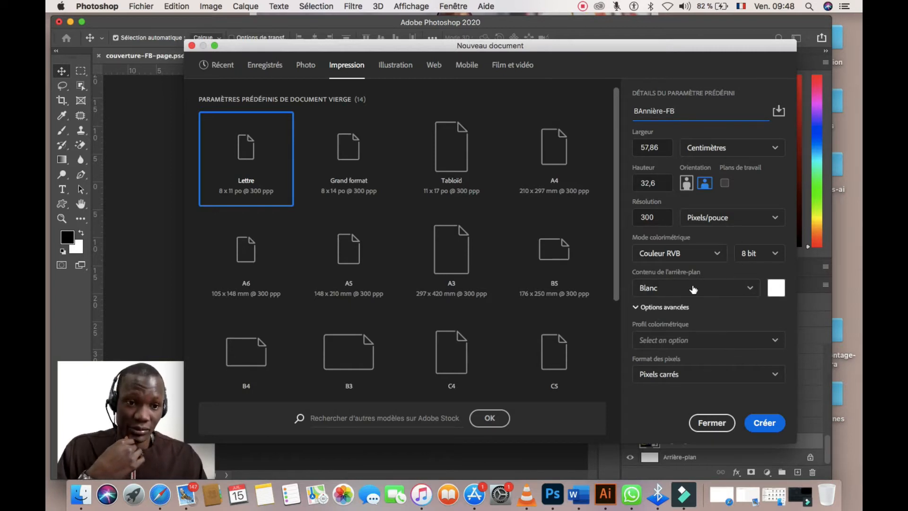
pyautogui.click(762, 423)
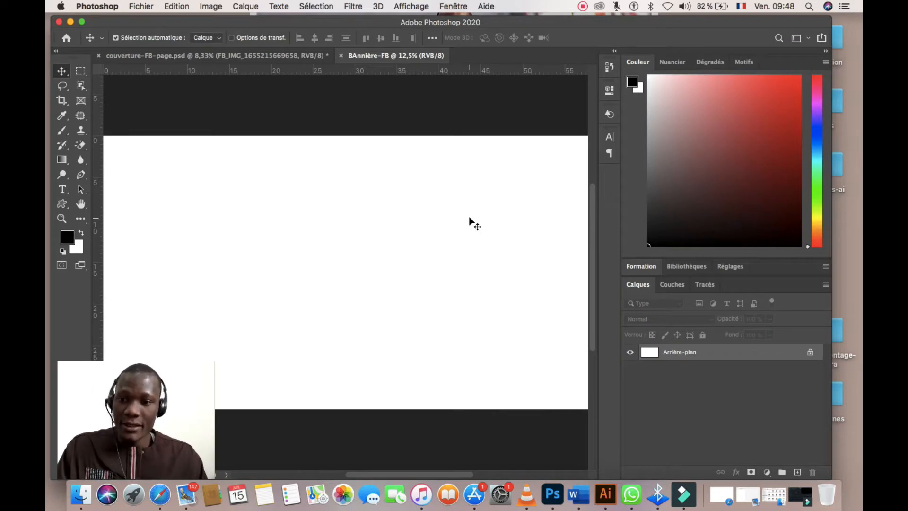
# Copy the night city background image from couverture-FB-page.psd into BAnnière-FB and position it to cover the whole canvas.
pyautogui.press('super')
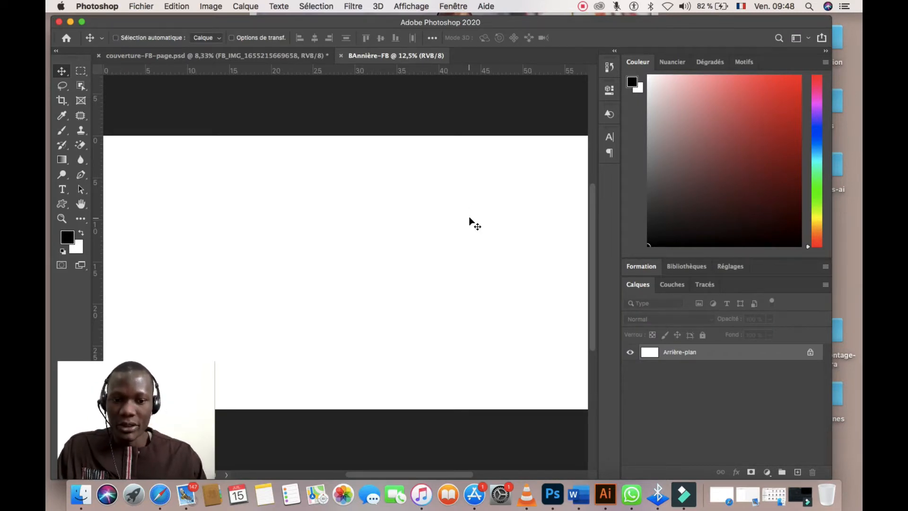
pyautogui.press('super+minus')
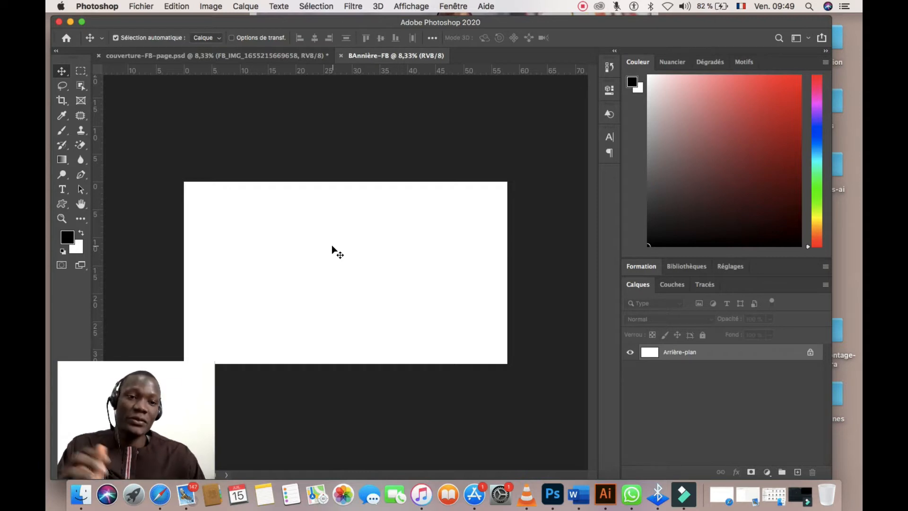
pyautogui.click(282, 56)
pyautogui.moveTo(373, 188); pyautogui.dragTo(337, 262)
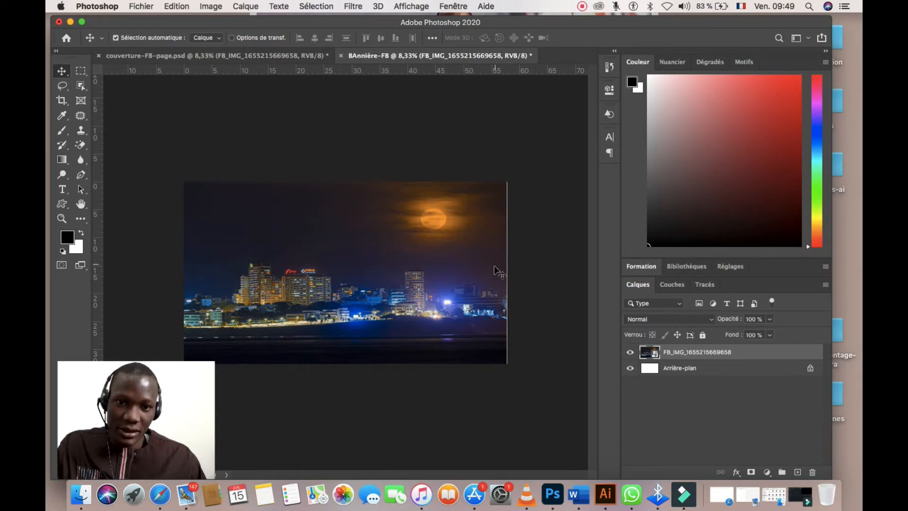
pyautogui.click(362, 156)
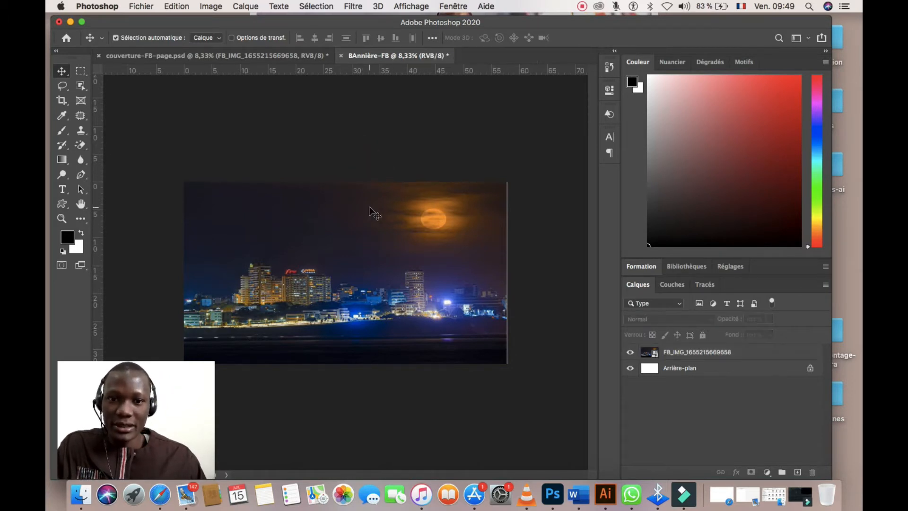
pyautogui.moveTo(371, 209)
pyautogui.mouseDown()
pyautogui.moveTo(365, 203)
pyautogui.moveTo(370, 213)
pyautogui.mouseUp()
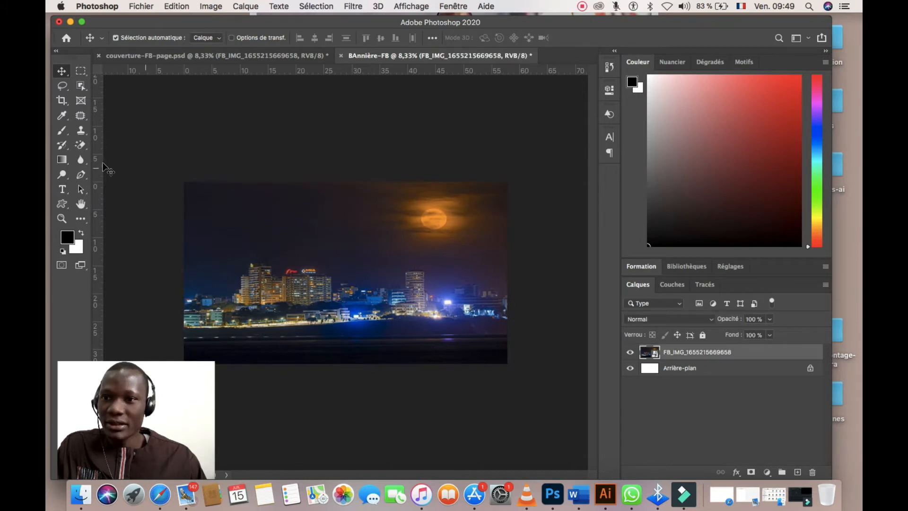
pyautogui.click(158, 153)
# Draw a rectangle of about 4176 × 1561 px from mid-banner to the canvas's right edge, over the skyline.
pyautogui.rightClick(64, 206)
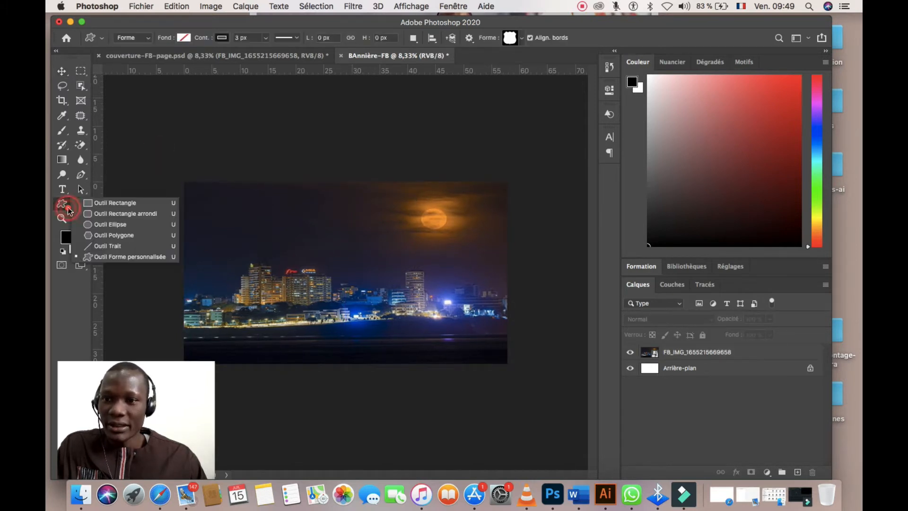
pyautogui.click(91, 203)
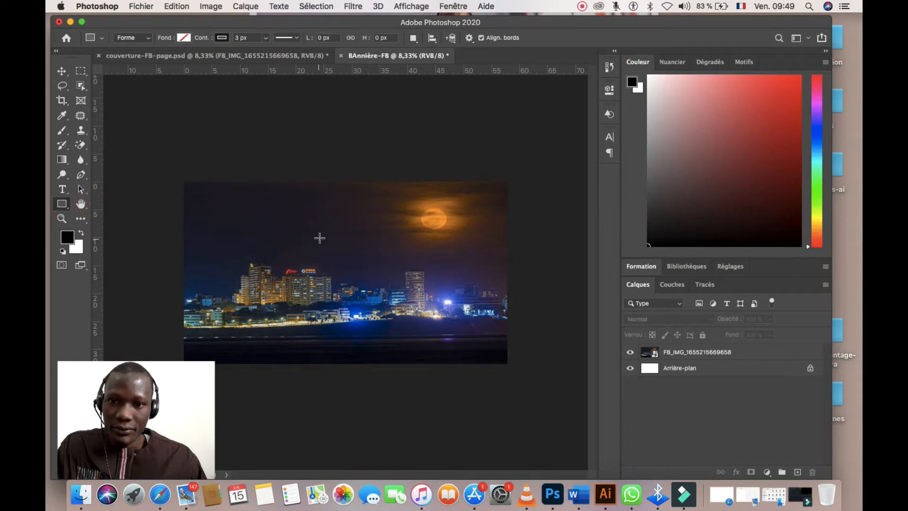
pyautogui.moveTo(310, 231); pyautogui.dragTo(509, 305)
# Fill the rectangle with light blue from the recently used colours.
pyautogui.click(439, 157)
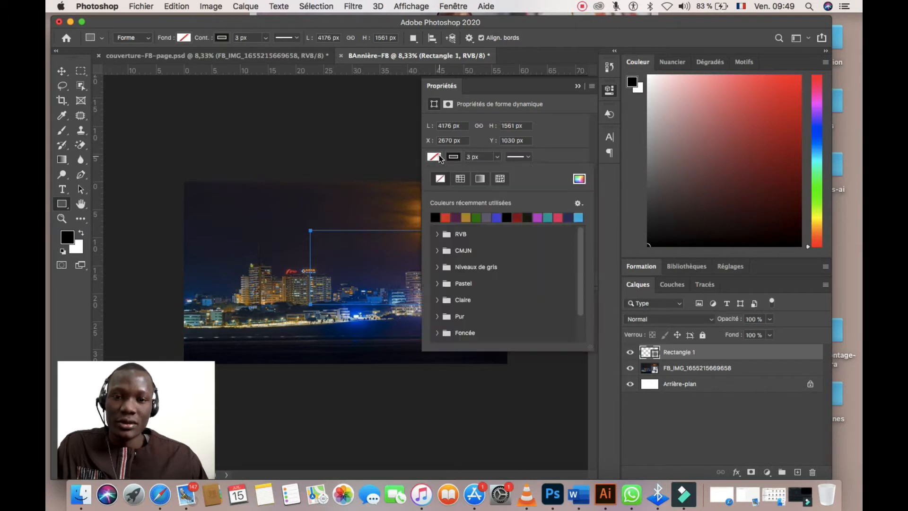
pyautogui.click(495, 217)
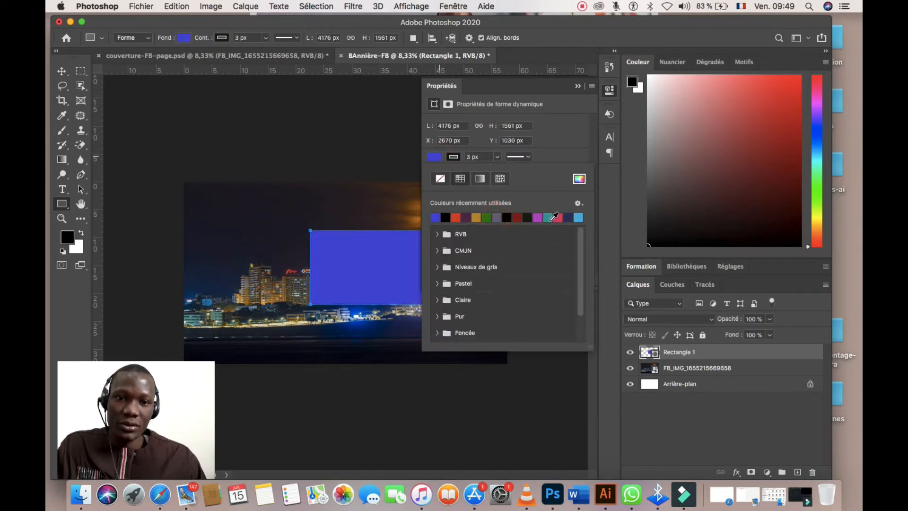
pyautogui.click(547, 217)
pyautogui.click(579, 217)
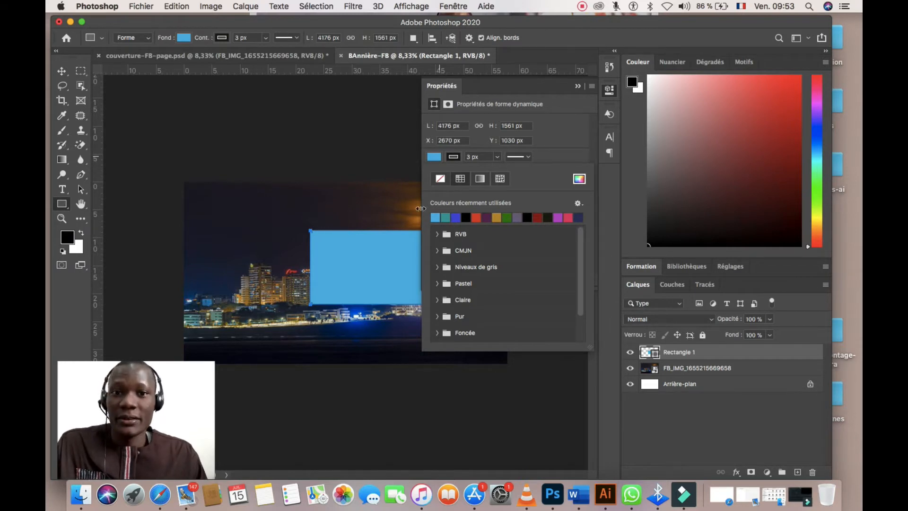
pyautogui.click(585, 203)
pyautogui.click(584, 204)
# Round all four corners of the blue rectangle to a radius of about 147 px.
pyautogui.click(610, 91)
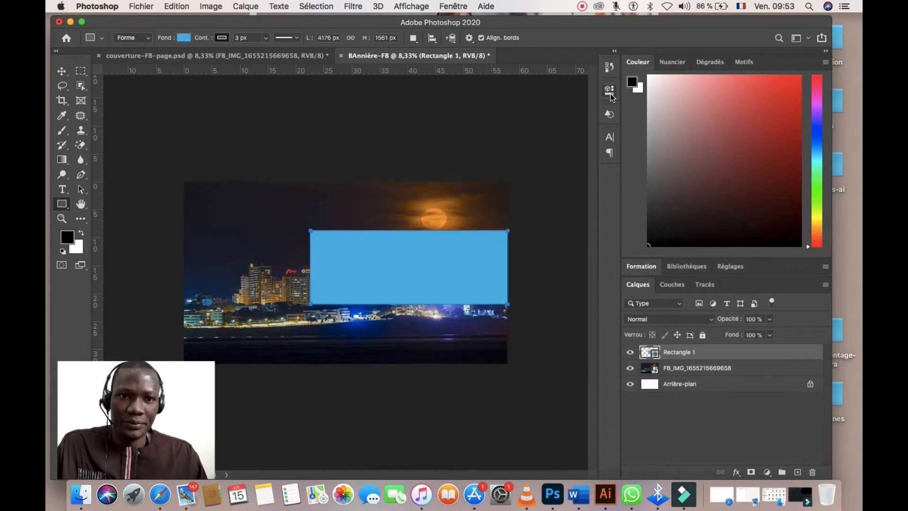
pyautogui.click(611, 92)
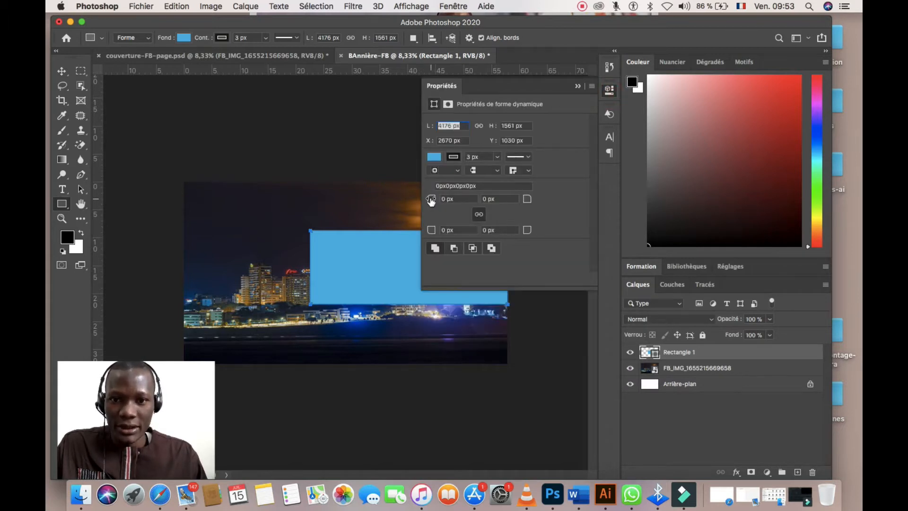
pyautogui.moveTo(431, 200); pyautogui.dragTo(516, 209)
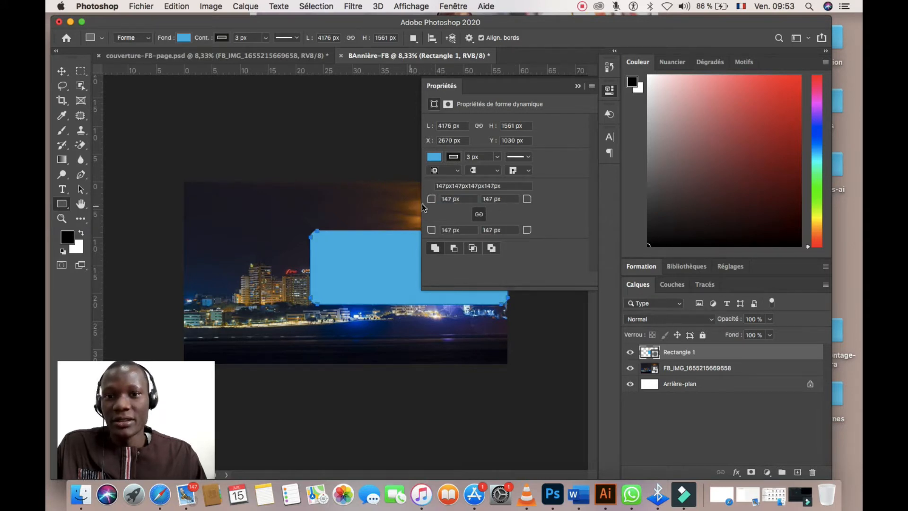
# Round only the blue rectangle's upper-left corner, to about 561 px with the other corners at 0 px, and move the rectangle slightly lower.
pyautogui.moveTo(434, 204); pyautogui.dragTo(335, 185)
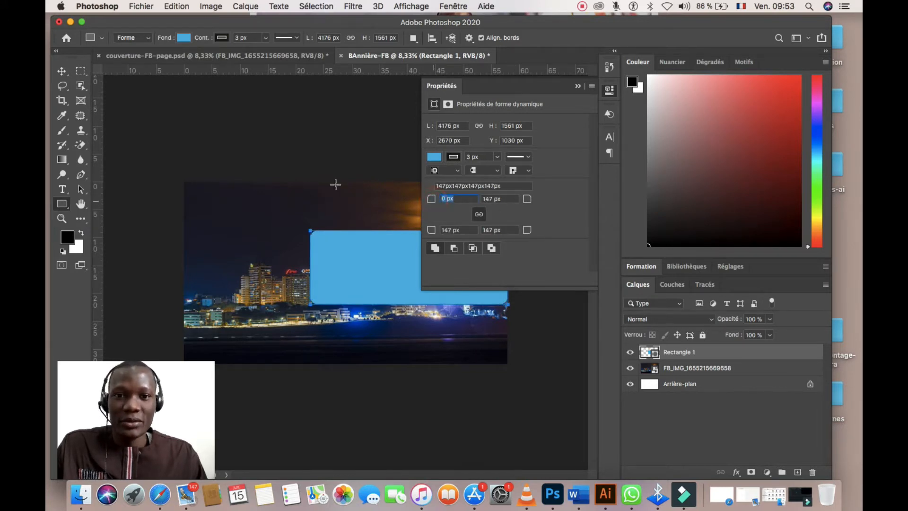
pyautogui.click(479, 216)
pyautogui.moveTo(430, 201); pyautogui.dragTo(556, 200)
pyautogui.moveTo(712, 247); pyautogui.dragTo(765, 276)
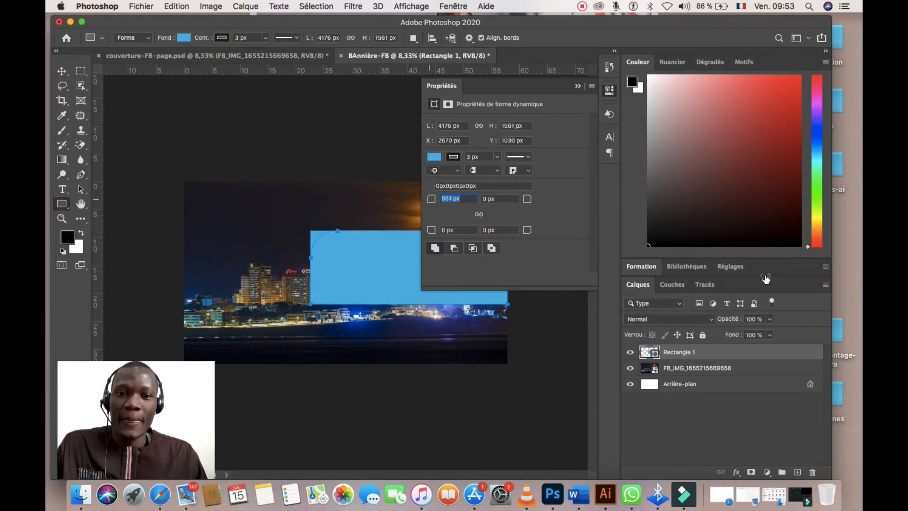
pyautogui.click(578, 87)
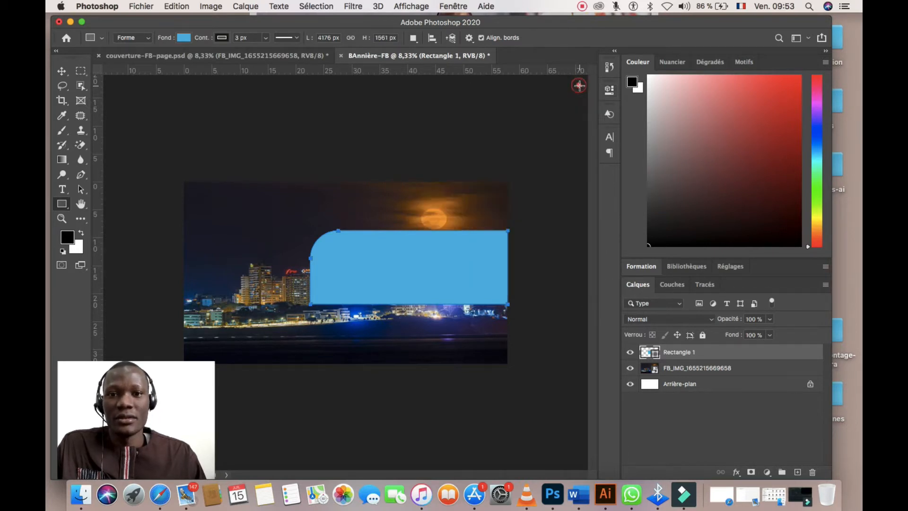
pyautogui.click(61, 71)
pyautogui.moveTo(375, 260); pyautogui.dragTo(374, 261)
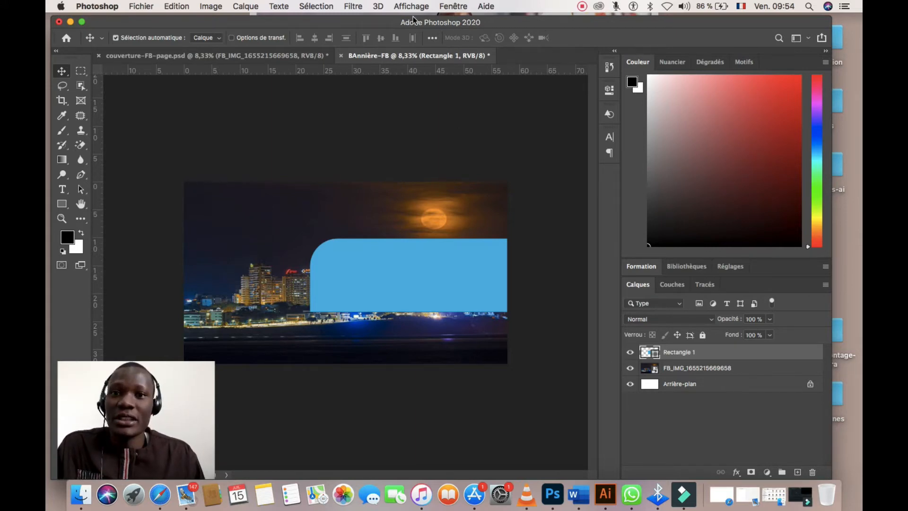
# Place 20210101_212908.png from the moulansape desktop folder into the BAnnière-FB document.
pyautogui.moveTo(488, 28); pyautogui.dragTo(474, 250)
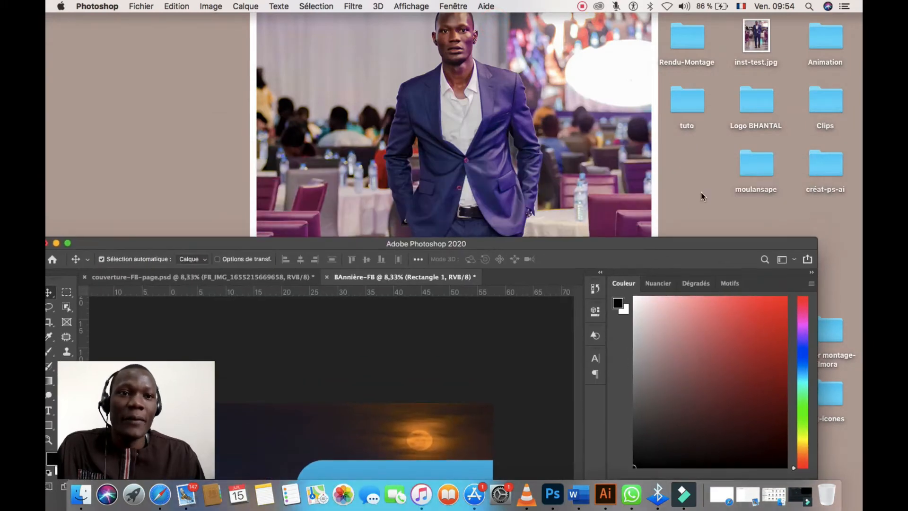
pyautogui.click(752, 178)
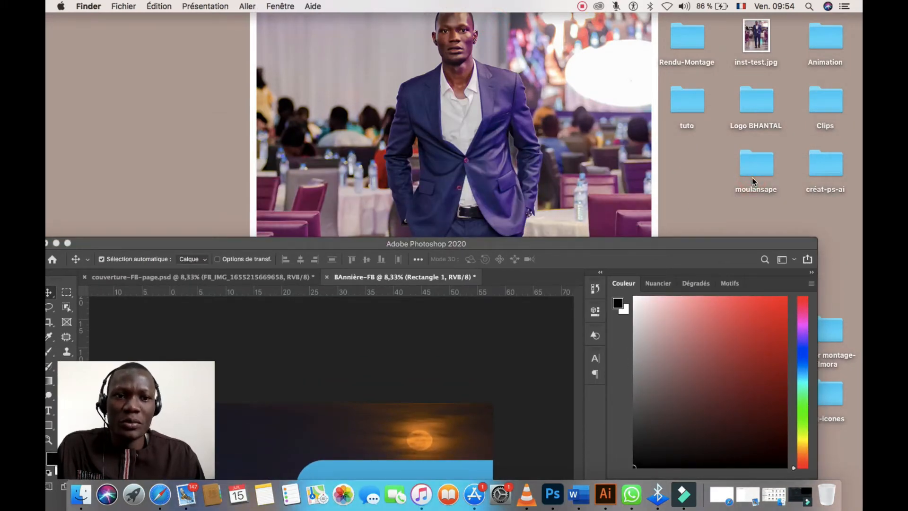
pyautogui.doubleClick(751, 163)
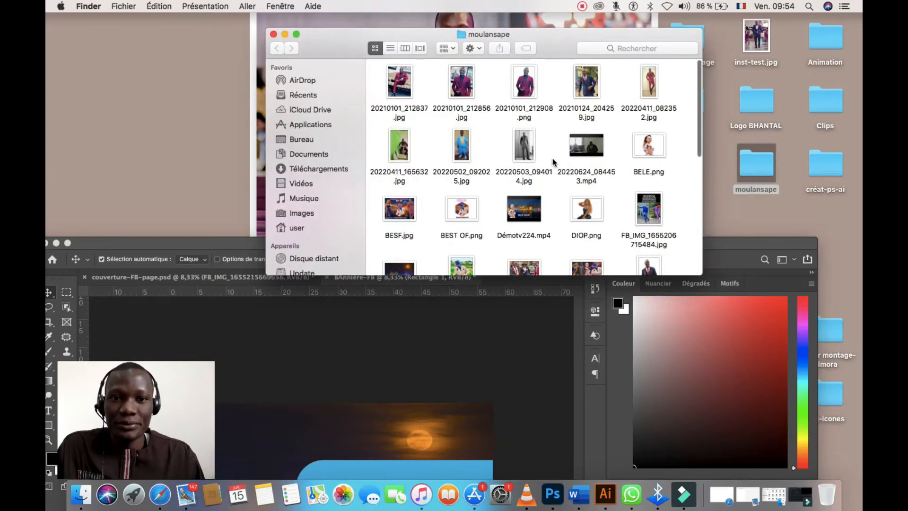
pyautogui.scroll(-1, 556, 175)
pyautogui.scroll(1, 556, 175)
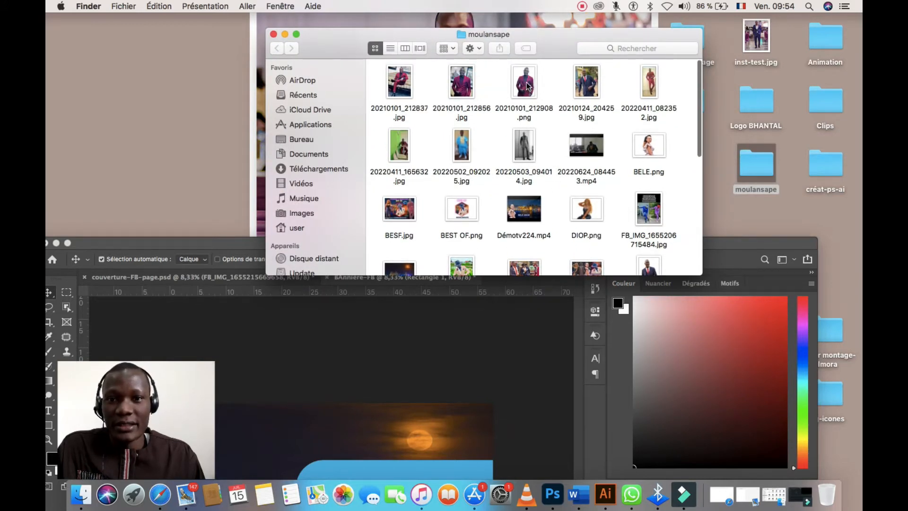
pyautogui.moveTo(528, 86); pyautogui.dragTo(273, 438)
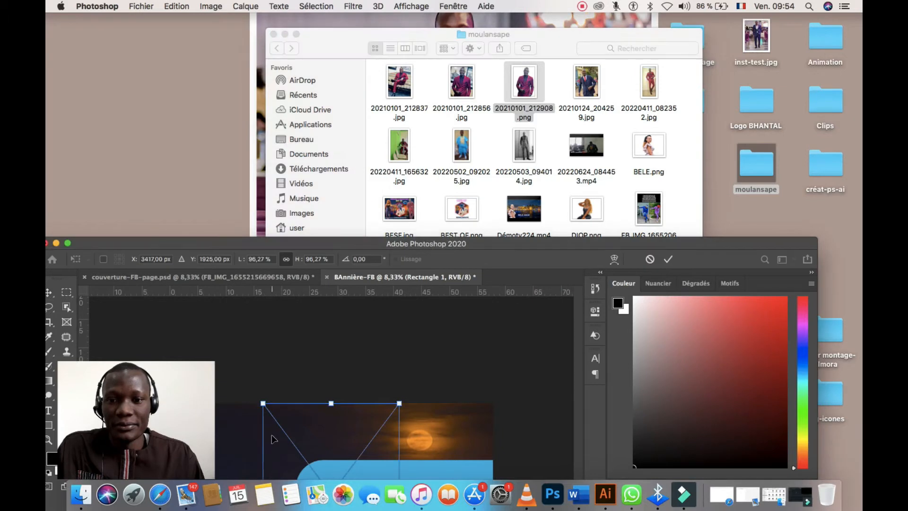
pyautogui.click(669, 260)
# Place KING1.png from the moulansape folder into the banner.
pyautogui.scroll(-3, 506, 159)
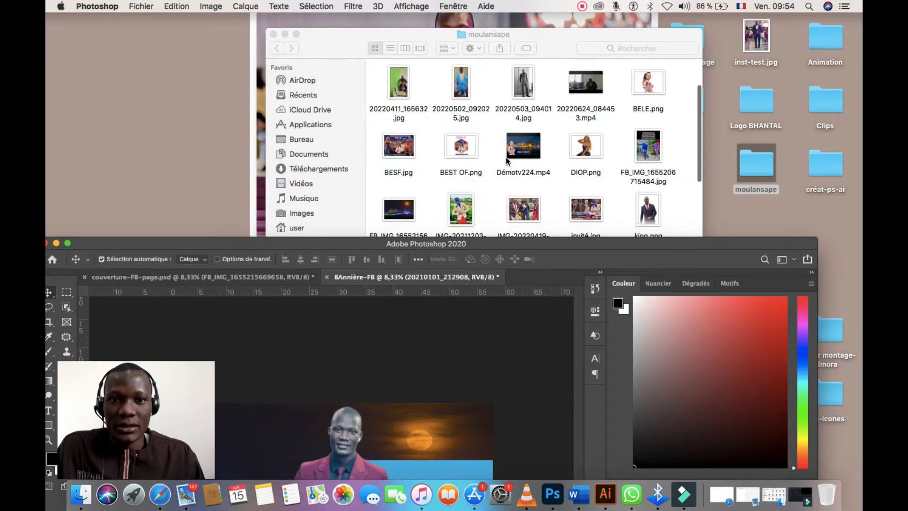
pyautogui.scroll(-3, 506, 159)
pyautogui.moveTo(406, 164); pyautogui.dragTo(295, 364)
pyautogui.moveTo(278, 427); pyautogui.dragTo(277, 428)
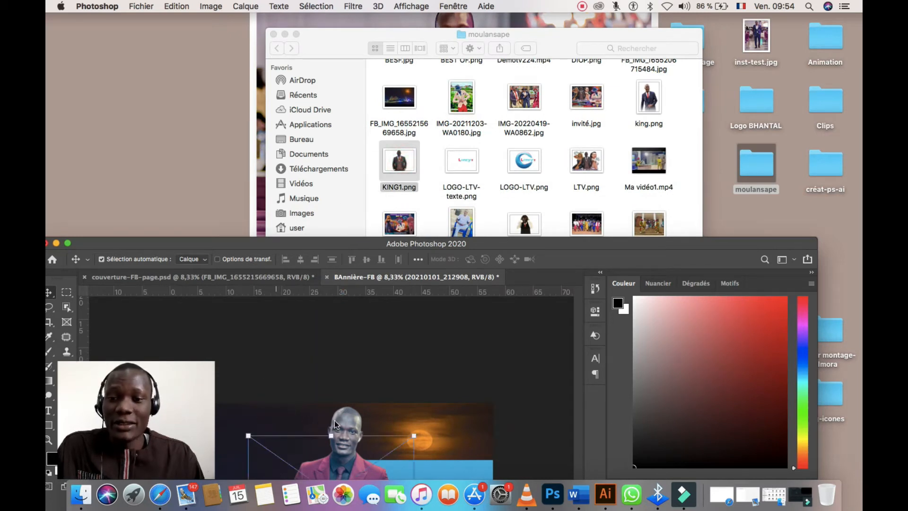
pyautogui.click(668, 260)
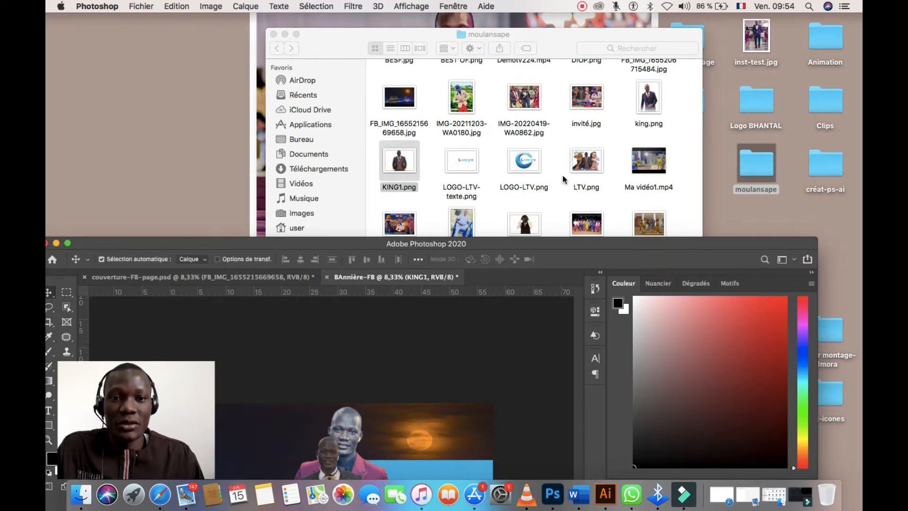
# Place sacko.png from the moulansape folder into the banner and bring the whole Photoshop window back into view.
pyautogui.scroll(-3, 524, 147)
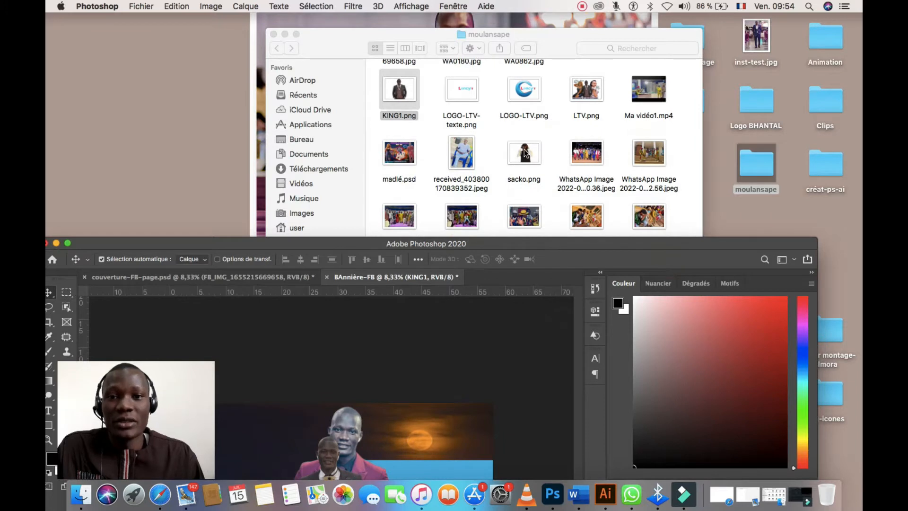
pyautogui.moveTo(525, 155); pyautogui.dragTo(281, 447)
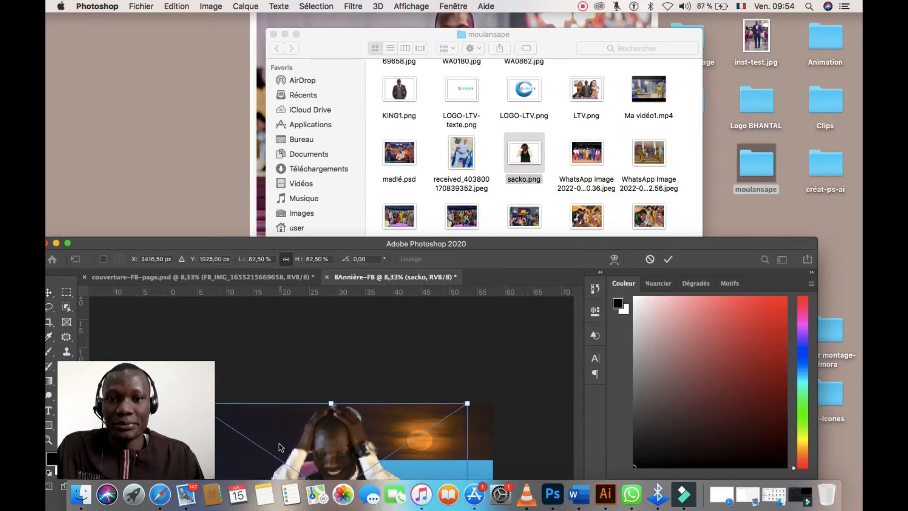
pyautogui.click(667, 259)
pyautogui.doubleClick(532, 244)
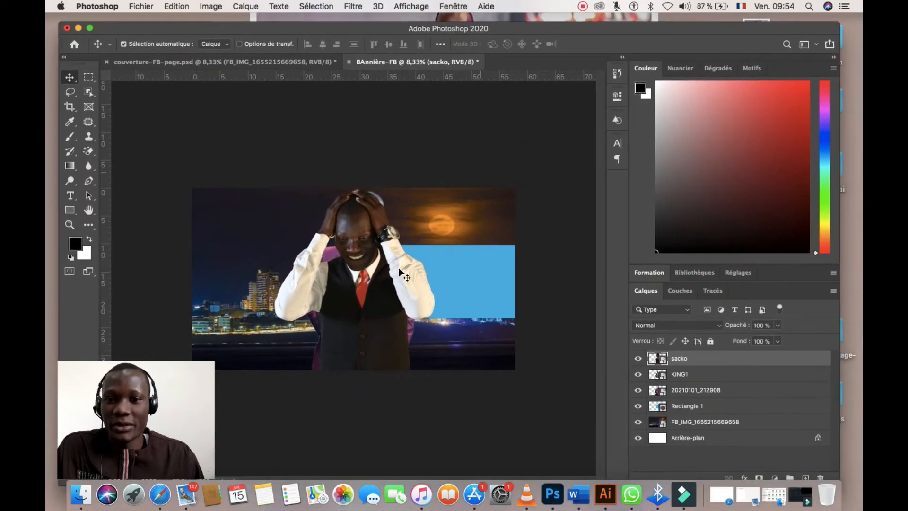
# Shift the sacko portrait over to the banner's right part and move the purple-suit portrait to the left edge.
pyautogui.rightClick(379, 277)
pyautogui.click(425, 226)
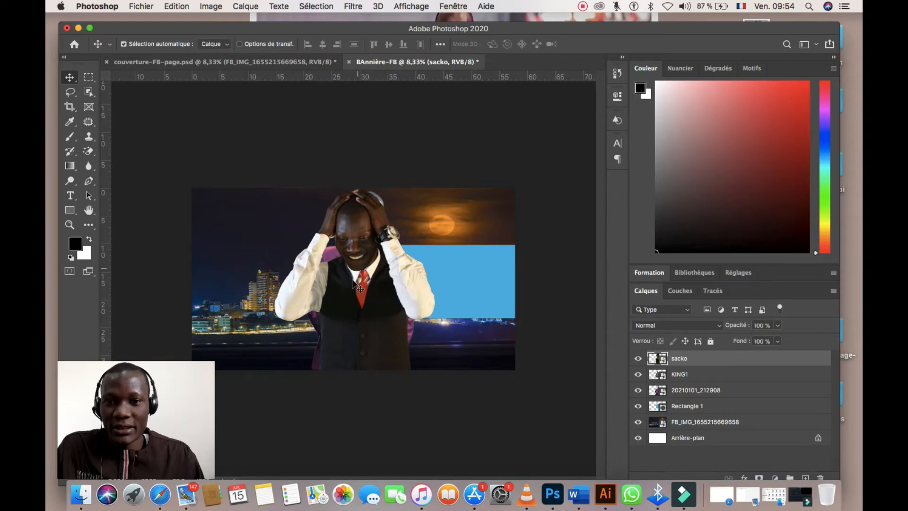
pyautogui.moveTo(354, 286); pyautogui.dragTo(444, 291)
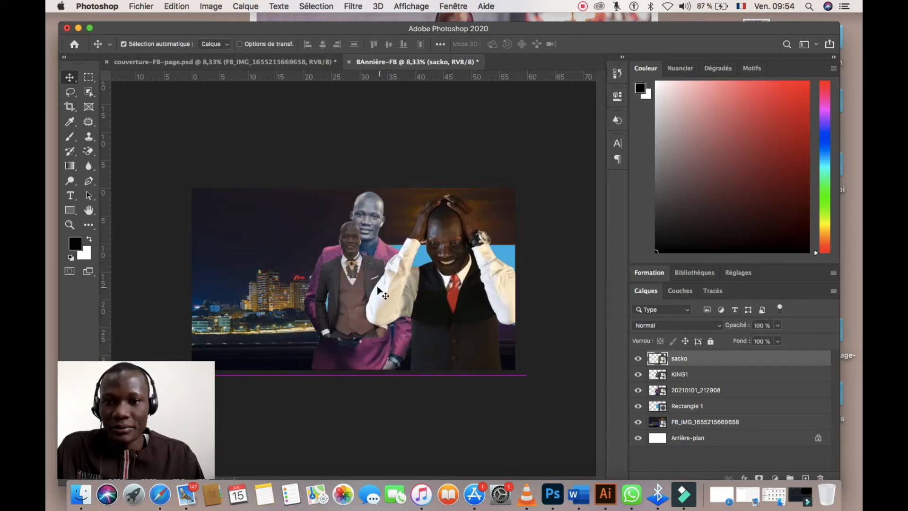
pyautogui.click(374, 214)
pyautogui.moveTo(310, 219); pyautogui.dragTo(251, 218)
pyautogui.moveTo(273, 246); pyautogui.dragTo(251, 270)
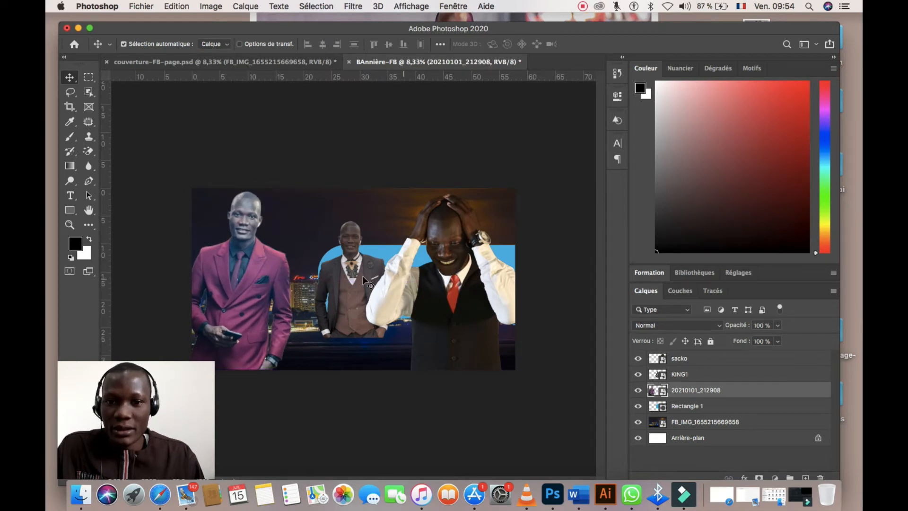
# Stack the KING1 layer above sacko and arrange both portraits on the banner's left side, with KING1 in front at the lower left.
pyautogui.moveTo(444, 301); pyautogui.dragTo(295, 302)
pyautogui.moveTo(382, 267); pyautogui.dragTo(389, 312)
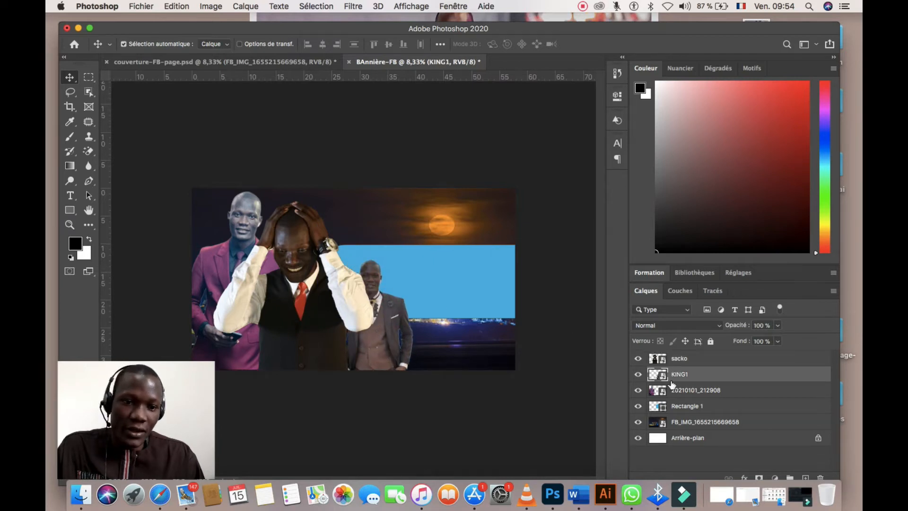
pyautogui.moveTo(702, 374); pyautogui.dragTo(704, 356)
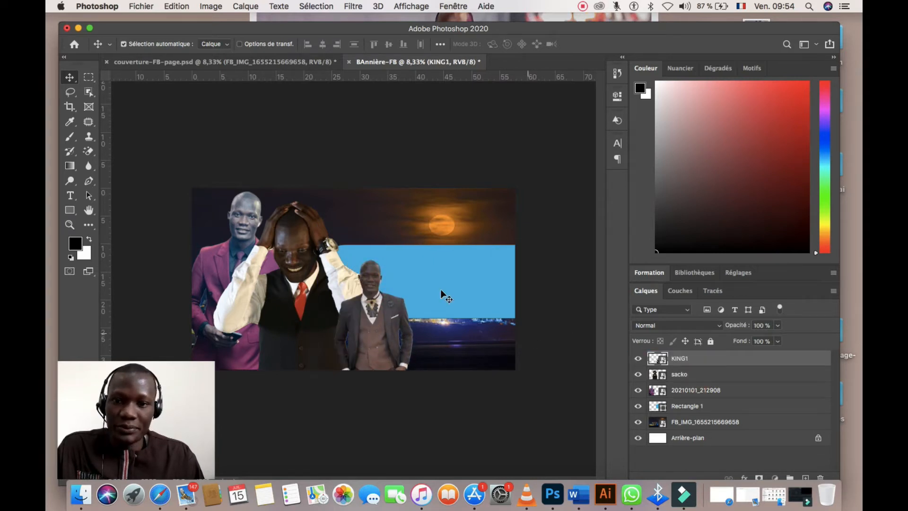
pyautogui.moveTo(381, 327); pyautogui.dragTo(226, 332)
pyautogui.moveTo(302, 326); pyautogui.dragTo(292, 325)
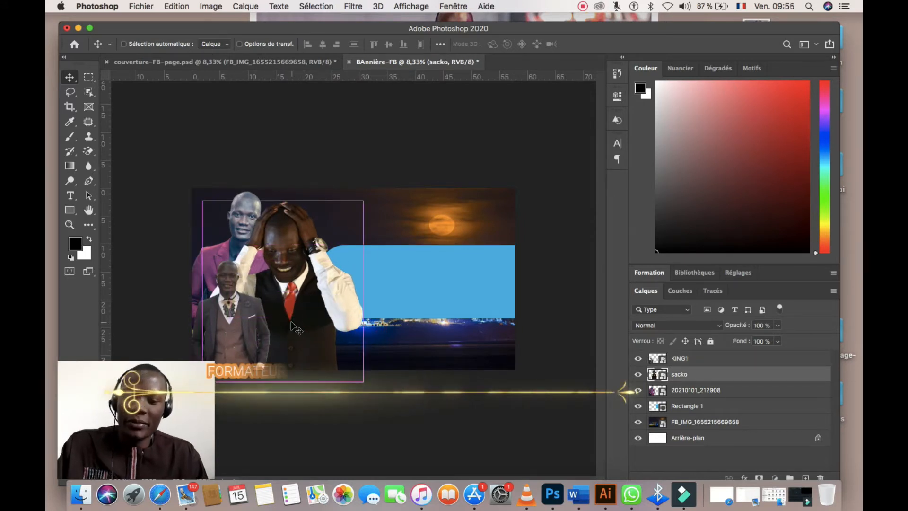
# Scale the sacko portrait down to 58.46% and rest it on the banner's lower edge beside KING1.
pyautogui.press('super+t')
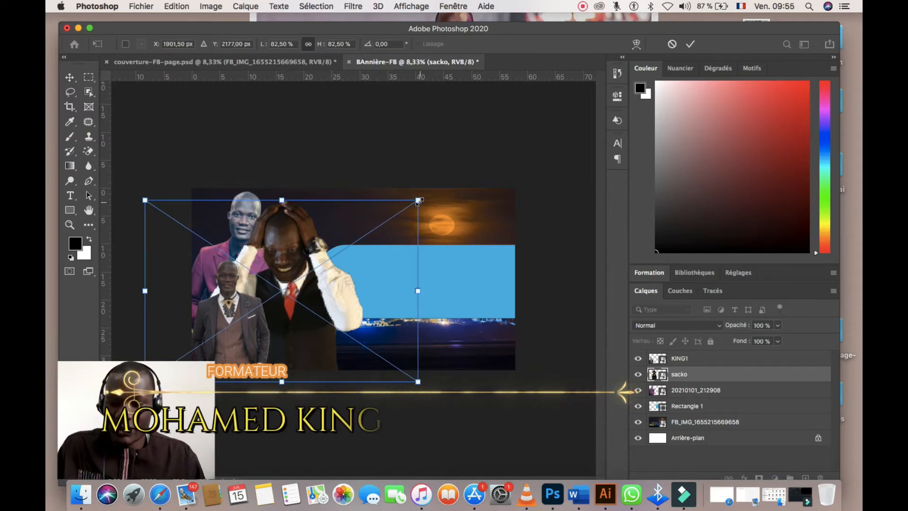
pyautogui.moveTo(418, 200); pyautogui.dragTo(378, 227)
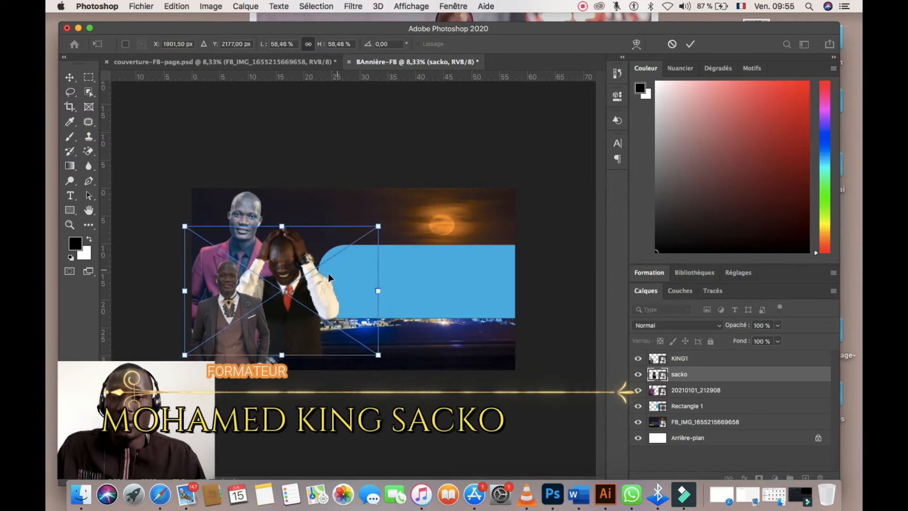
pyautogui.moveTo(304, 304); pyautogui.dragTo(303, 322)
pyautogui.click(689, 44)
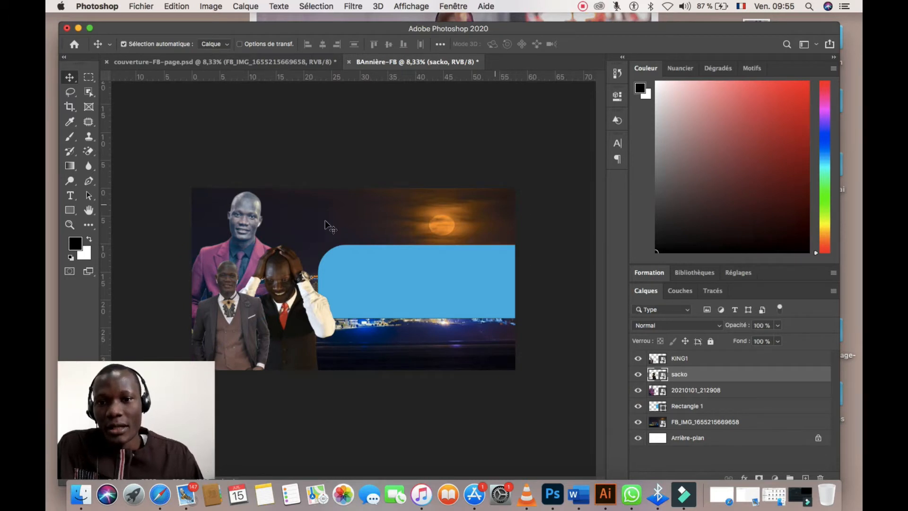
pyautogui.press('super+plus')
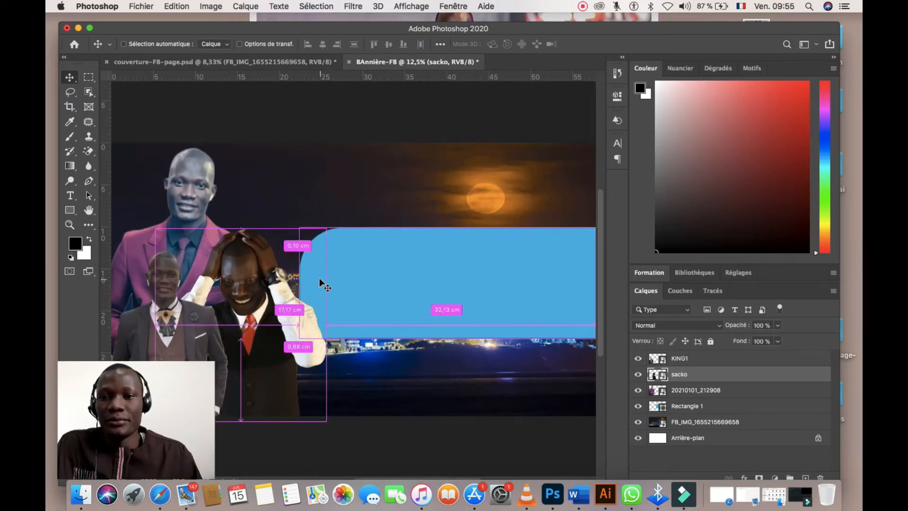
pyautogui.moveTo(331, 308); pyautogui.dragTo(340, 251)
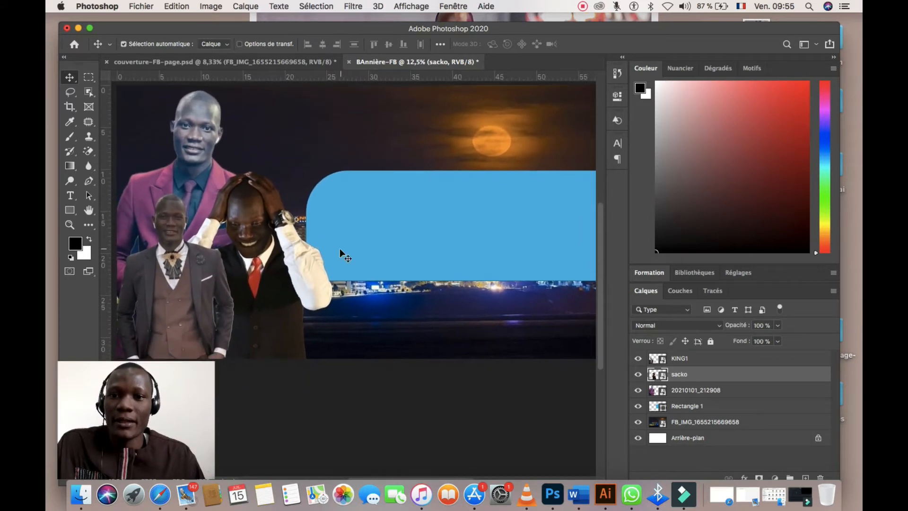
pyautogui.press('super+minus')
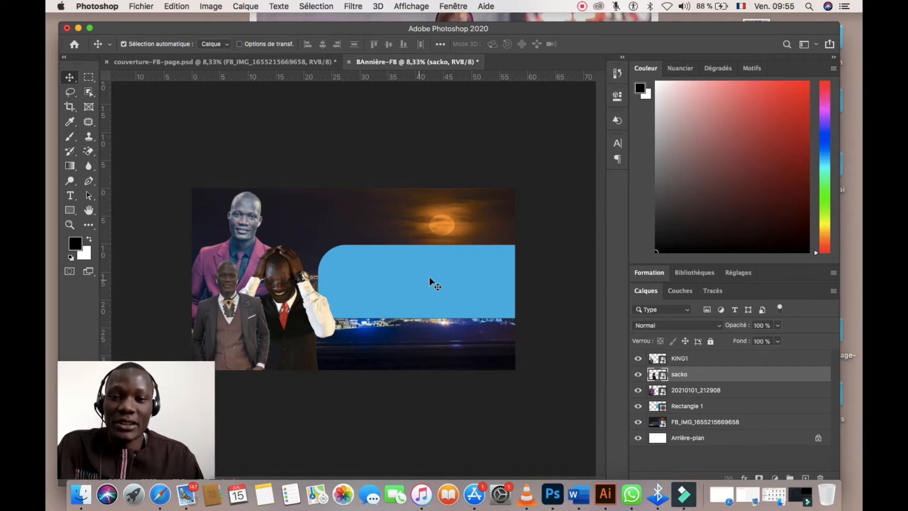
# Place LOGO-LTV.png from the moulansape folder into the banner at 100% and close the folder window.
pyautogui.moveTo(612, 31); pyautogui.dragTo(592, 273)
pyautogui.scroll(-3, 594, 202)
pyautogui.scroll(10, 594, 204)
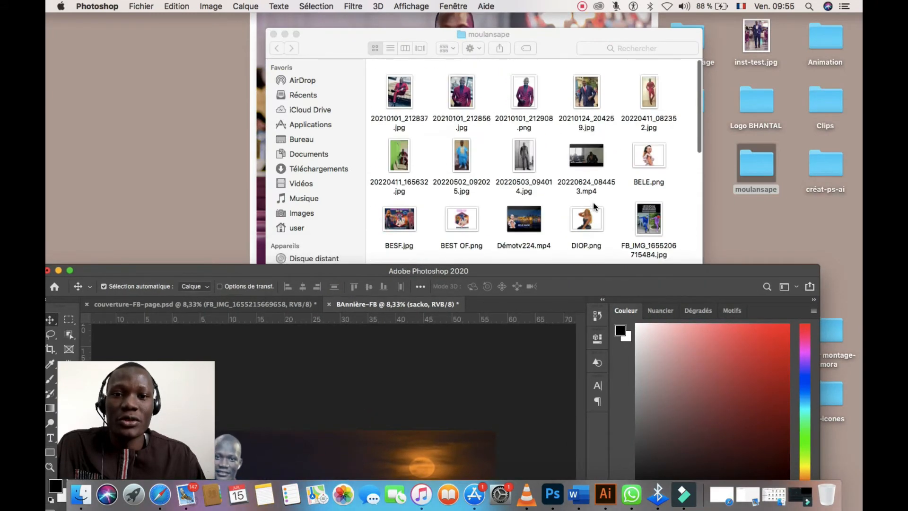
pyautogui.scroll(-3, 595, 206)
pyautogui.scroll(-3, 573, 194)
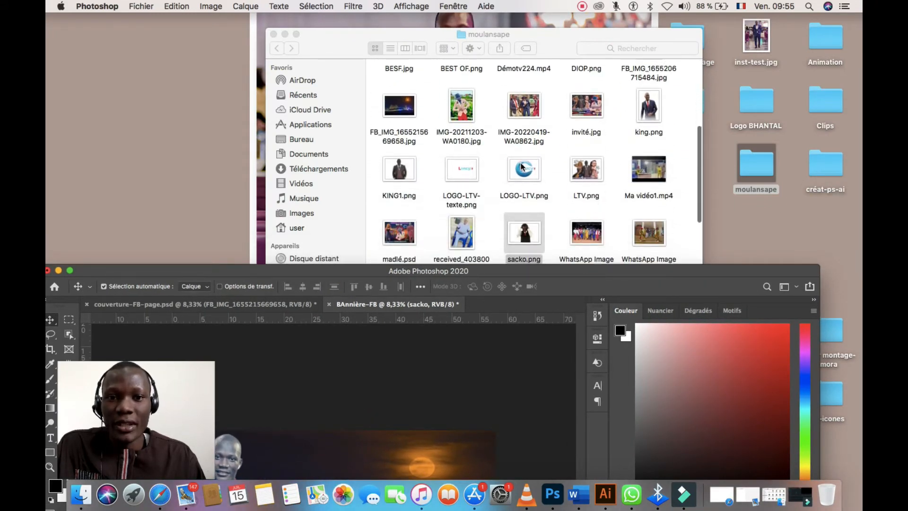
pyautogui.moveTo(529, 169); pyautogui.dragTo(322, 438)
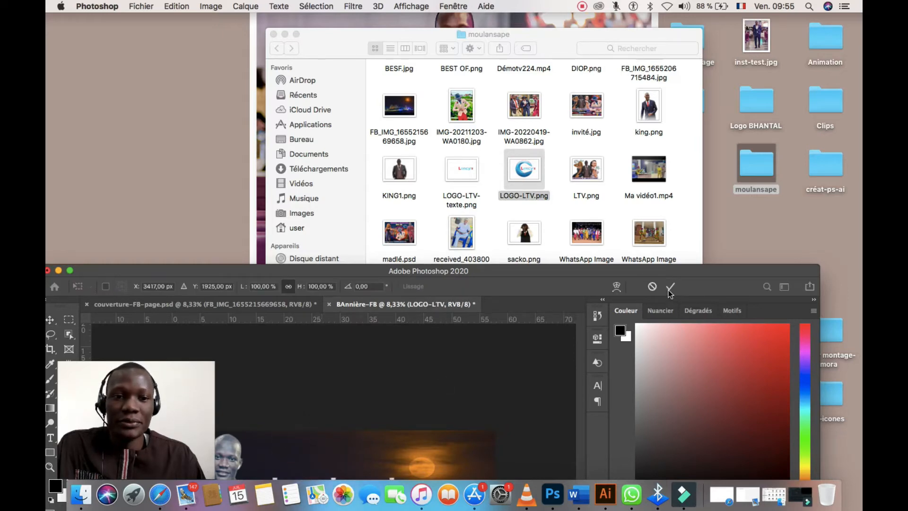
pyautogui.click(669, 289)
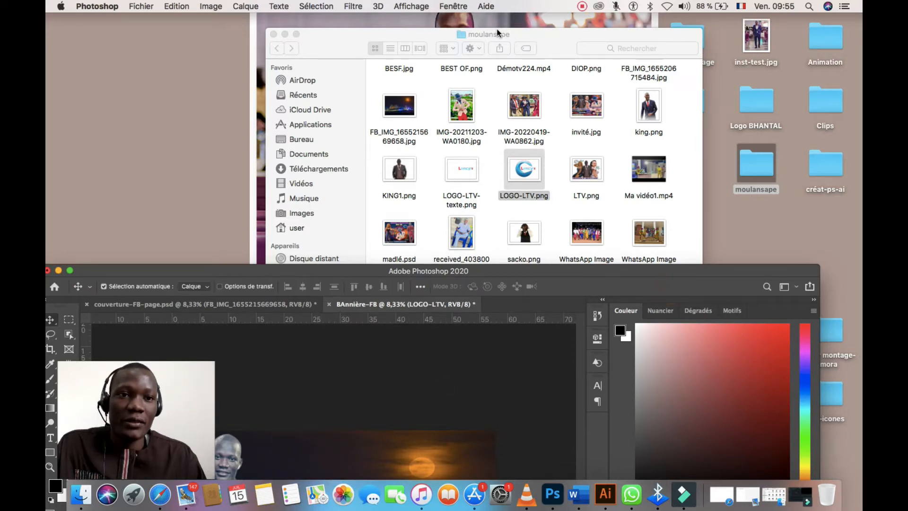
pyautogui.click(274, 35)
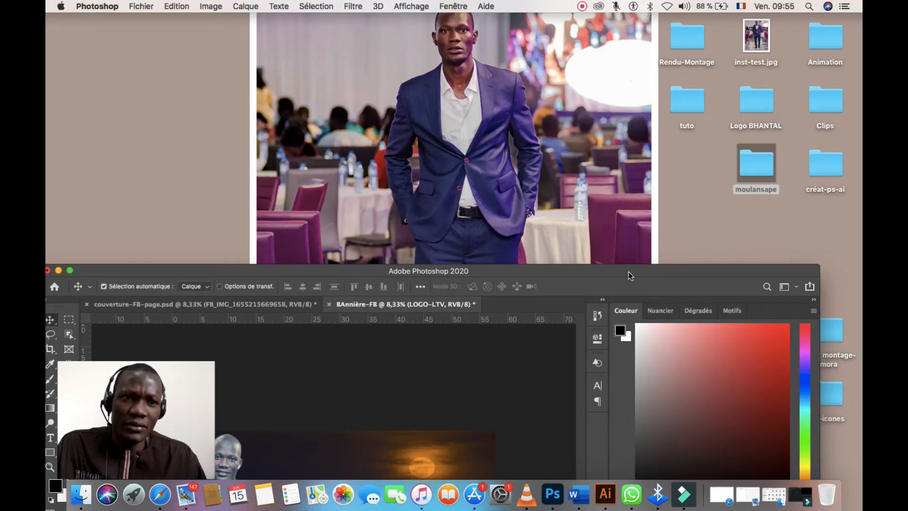
# Look through the img-icones folder for the contact and social network icons, then close it.
pyautogui.moveTo(629, 272); pyautogui.dragTo(473, 77)
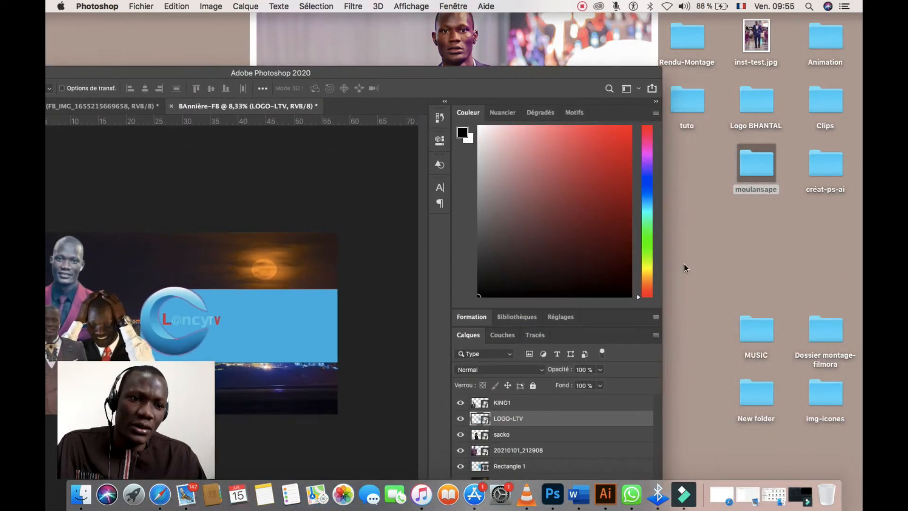
pyautogui.doubleClick(823, 394)
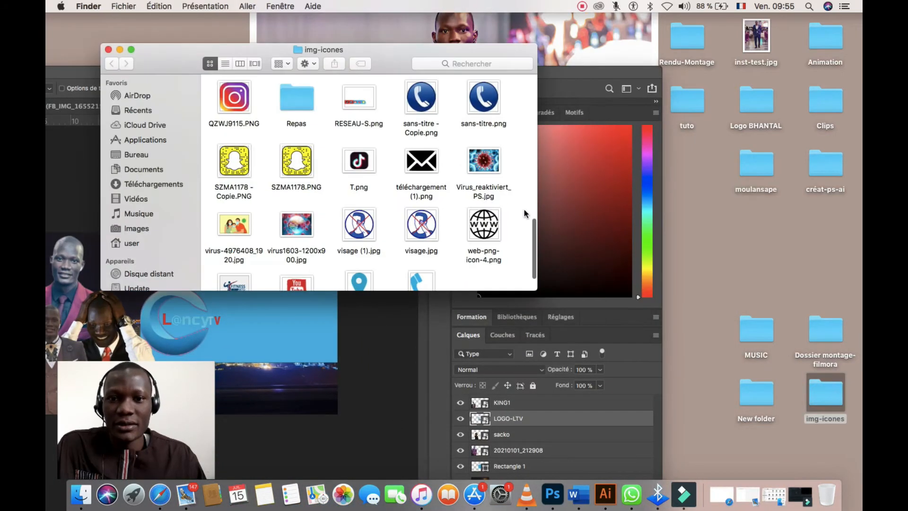
pyautogui.scroll(-2, 377, 214)
pyautogui.scroll(15, 377, 214)
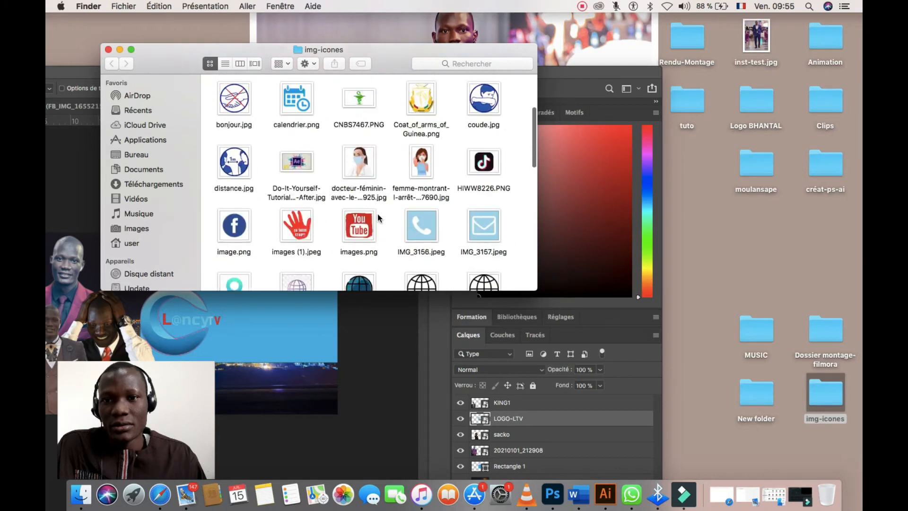
pyautogui.scroll(-10, 378, 214)
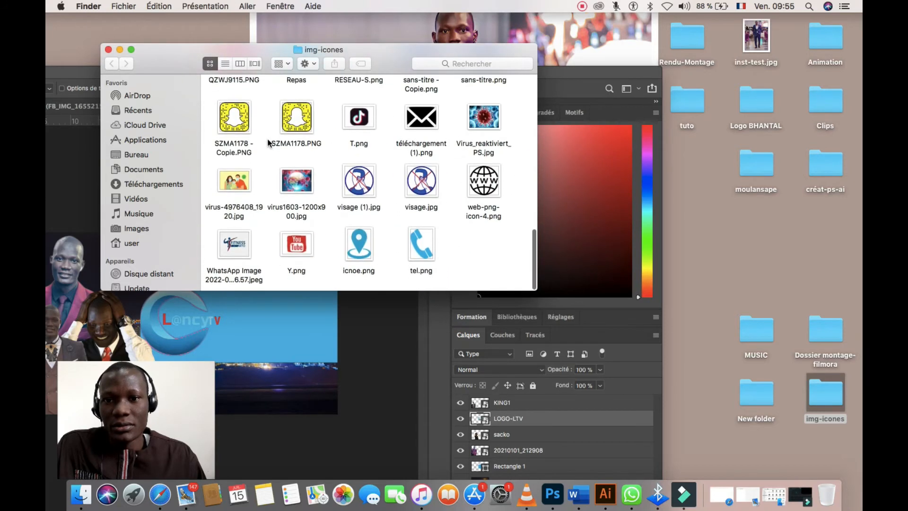
pyautogui.click(108, 49)
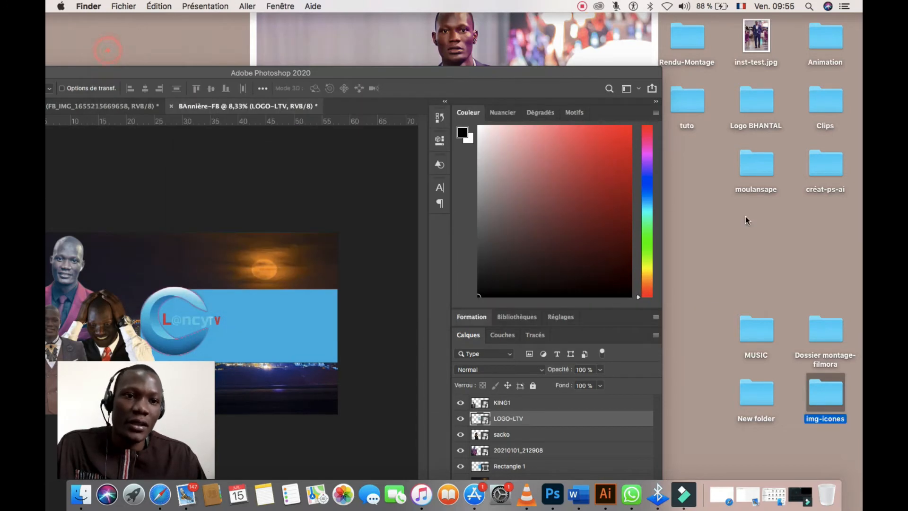
# Look through the moulansape folder for further banner images, close it and bring the Photoshop window back into full view.
pyautogui.doubleClick(771, 177)
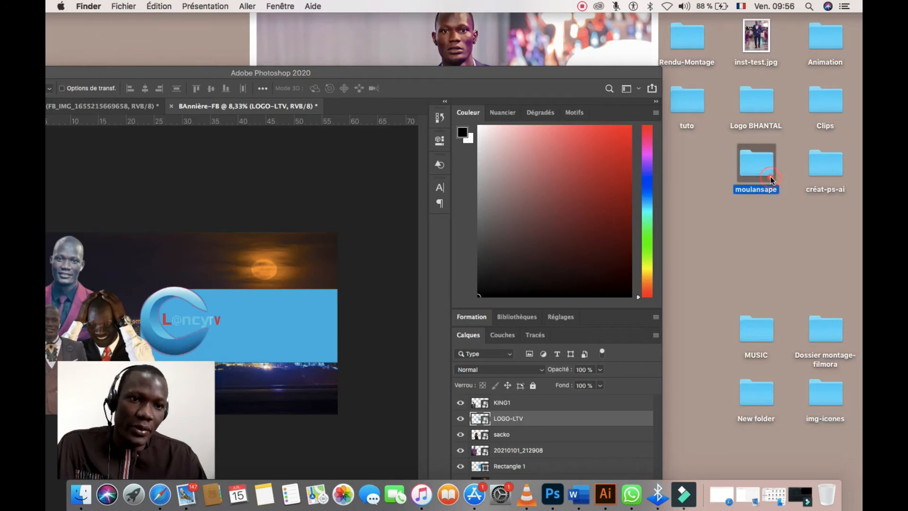
pyautogui.scroll(-5, 580, 201)
pyautogui.scroll(10, 580, 204)
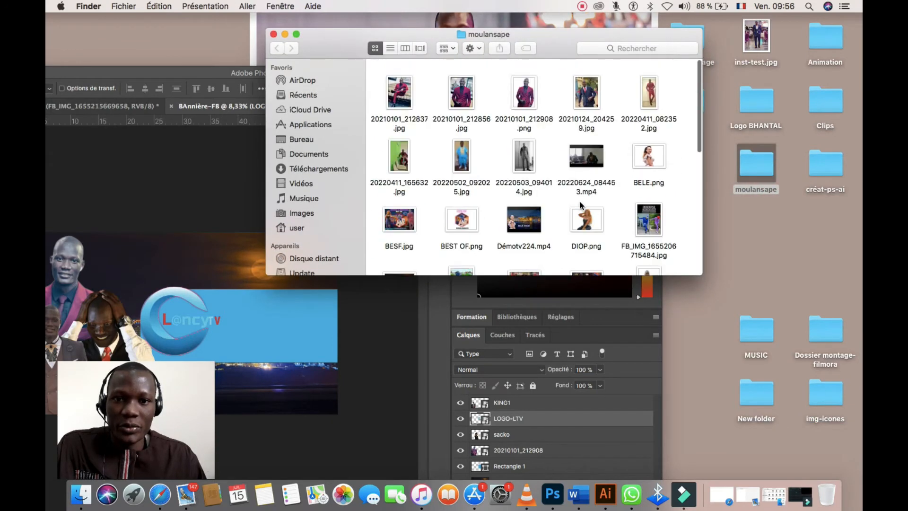
pyautogui.scroll(-2, 473, 165)
pyautogui.scroll(3, 473, 165)
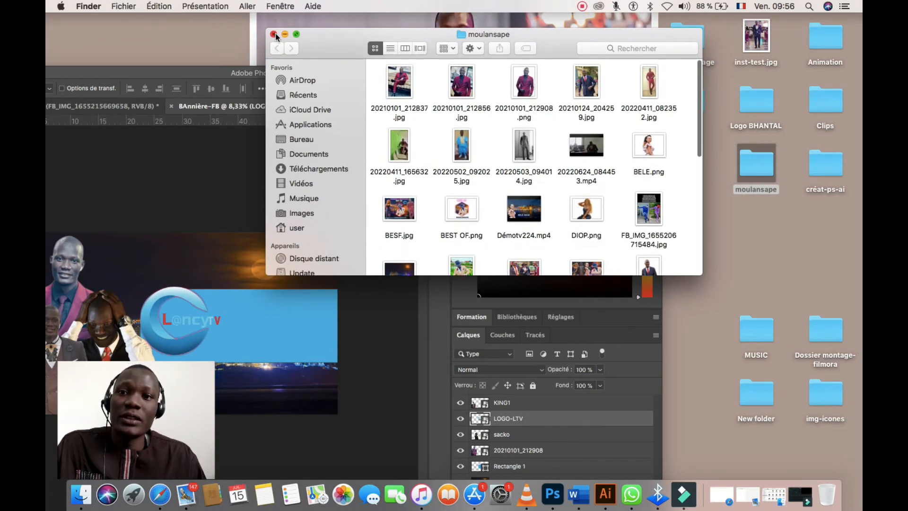
pyautogui.click(273, 34)
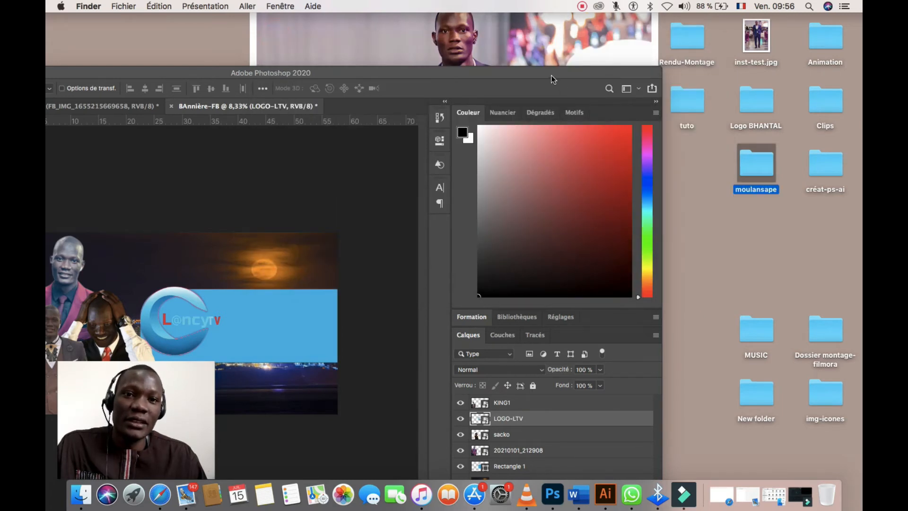
pyautogui.moveTo(553, 79); pyautogui.dragTo(729, 36)
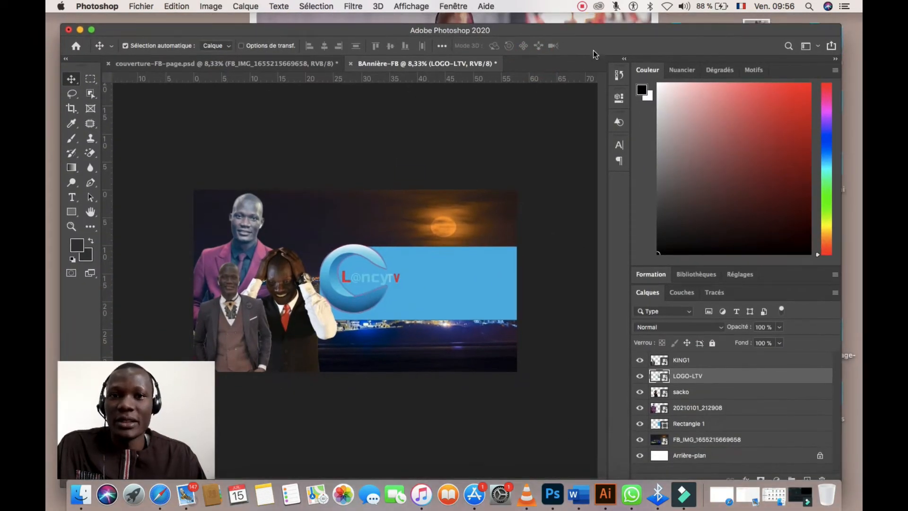
# Copy the RESEAU-S social icon strip from couverture-FB-page.psd into BAnnière-FB and nudge it into the banner's lower-right corner.
pyautogui.click(245, 62)
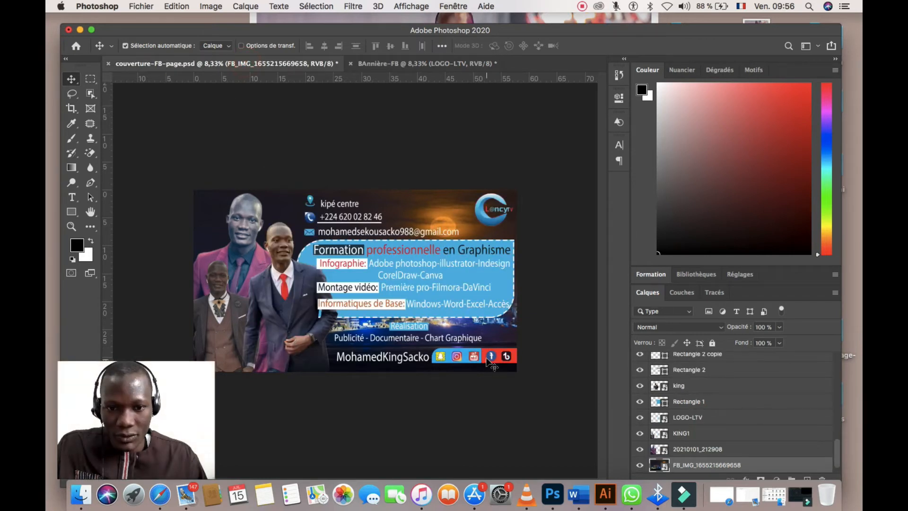
pyautogui.moveTo(491, 365)
pyautogui.mouseDown()
pyautogui.moveTo(507, 244)
pyautogui.moveTo(478, 47)
pyautogui.moveTo(449, 67)
pyautogui.moveTo(504, 343)
pyautogui.moveTo(487, 362)
pyautogui.moveTo(469, 363)
pyautogui.moveTo(479, 354)
pyautogui.moveTo(478, 363)
pyautogui.mouseUp()
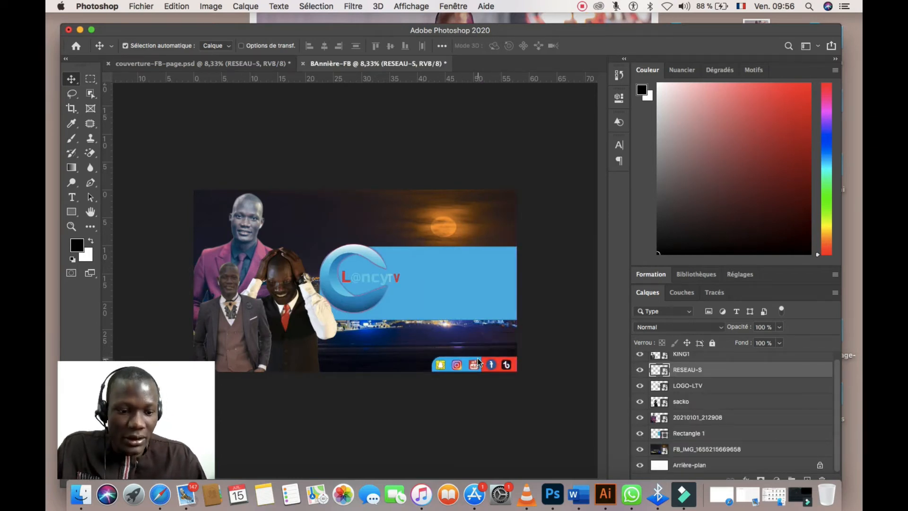
pyautogui.hotkey('shift', 'Up')
pyautogui.hotkey('shift', 'Up')
pyautogui.hotkey('shift', 'Left')
pyautogui.hotkey('shift', 'Right')
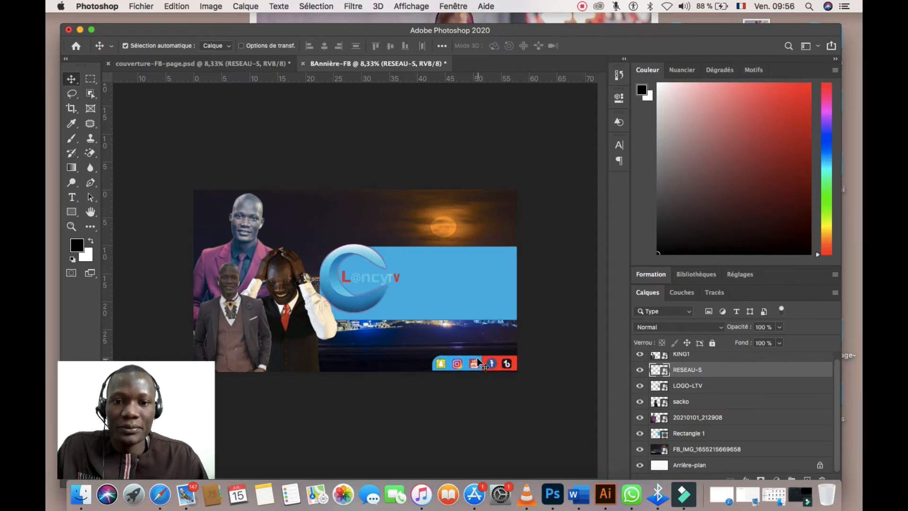
pyautogui.hotkey('shift', 'Up')
pyautogui.hotkey('shift', 'Up')
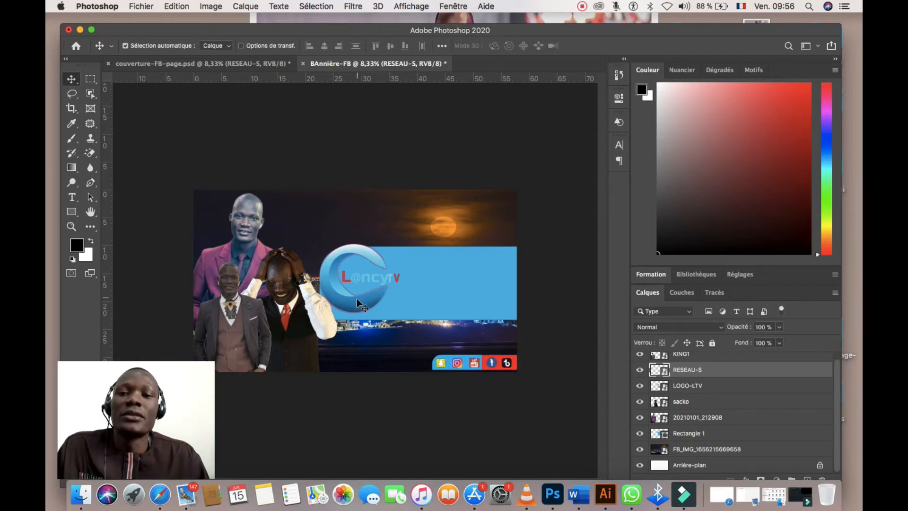
# Scale the LOGO-LTV logo down to 41.49% and place it in the banner's upper-right corner.
pyautogui.moveTo(361, 305); pyautogui.dragTo(347, 259)
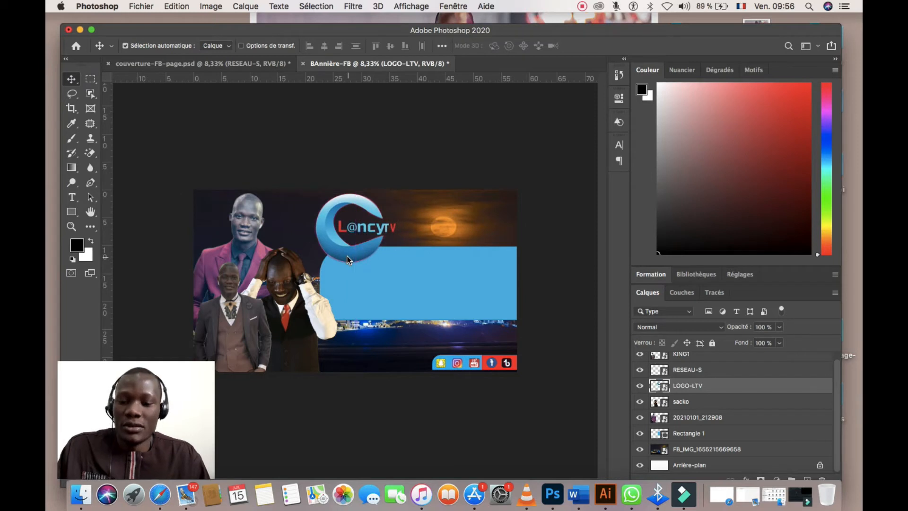
pyautogui.press('super+t')
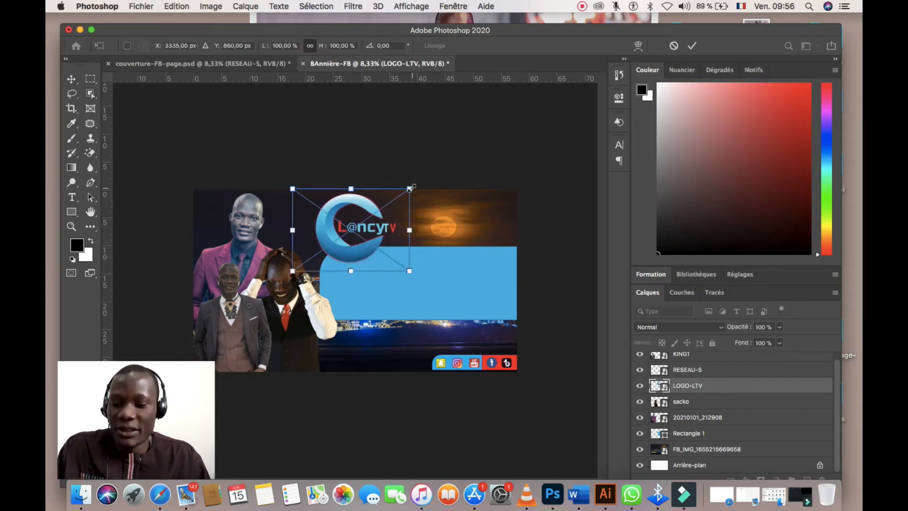
pyautogui.moveTo(410, 189); pyautogui.dragTo(493, 208)
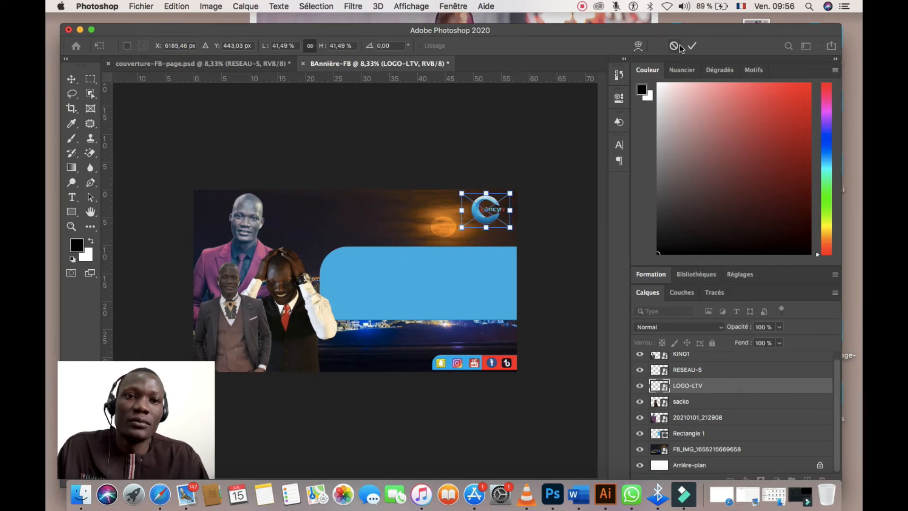
pyautogui.click(692, 46)
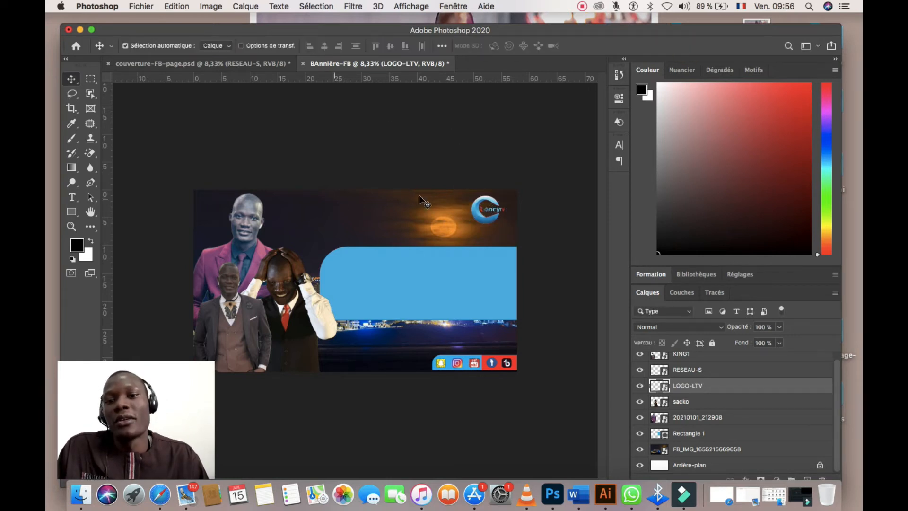
# Hide the background photo in couverture-FB-page.psd and copy its address, phone and e-mail lines with their icons above the banner's blue panel.
pyautogui.click(253, 65)
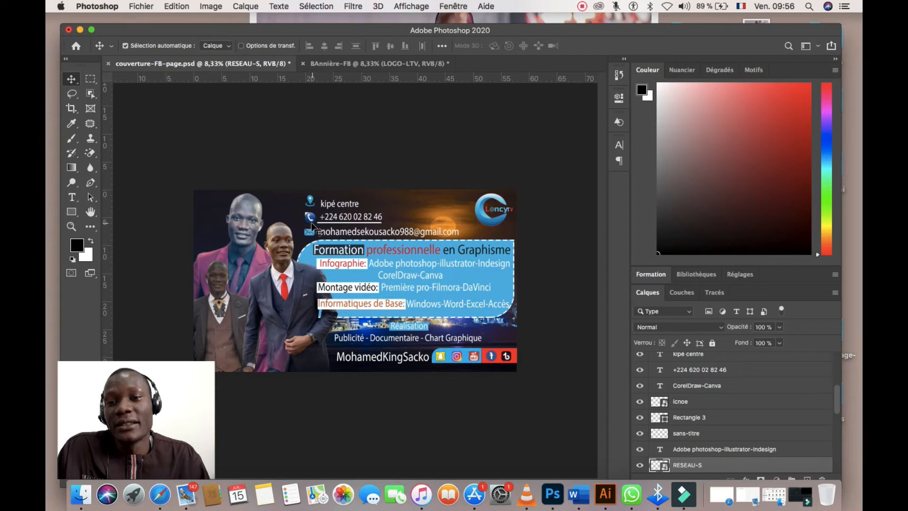
pyautogui.click(295, 210)
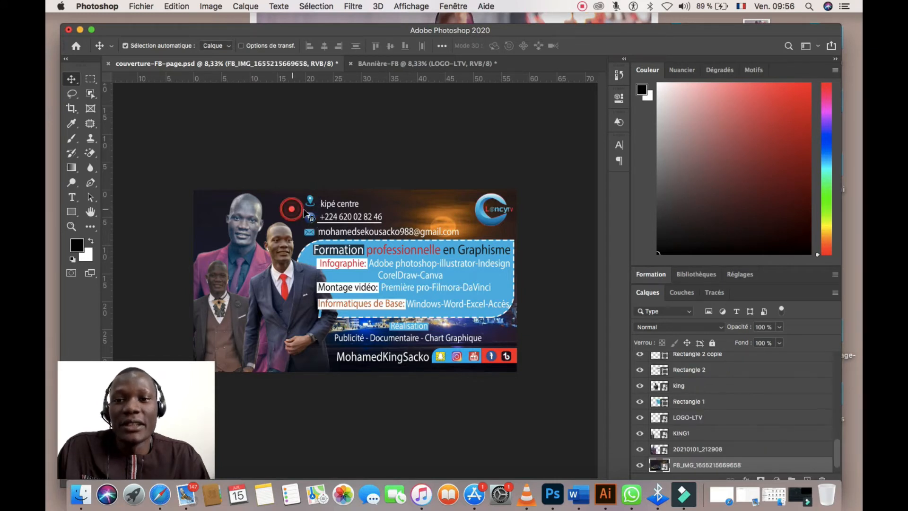
pyautogui.click(640, 465)
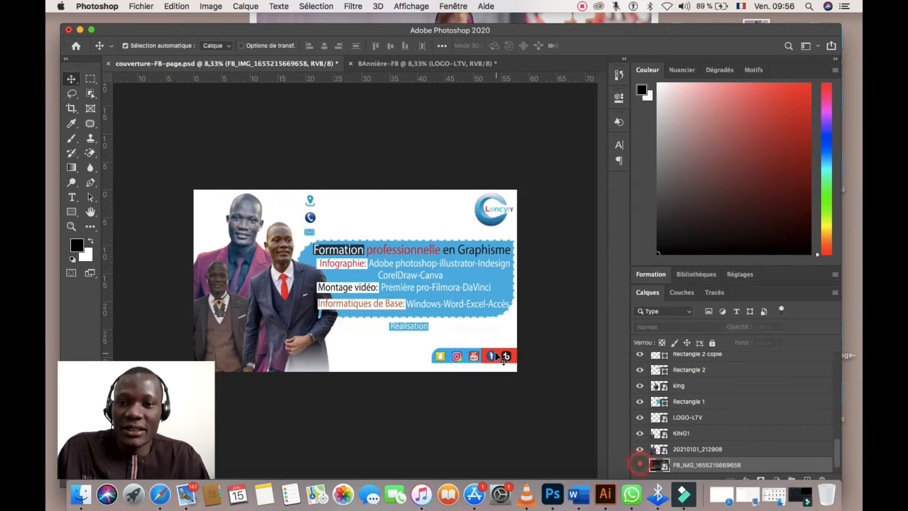
pyautogui.moveTo(294, 178); pyautogui.dragTo(385, 234)
pyautogui.moveTo(309, 219)
pyautogui.mouseDown()
pyautogui.moveTo(324, 129)
pyautogui.moveTo(299, 173)
pyautogui.moveTo(305, 221)
pyautogui.mouseUp()
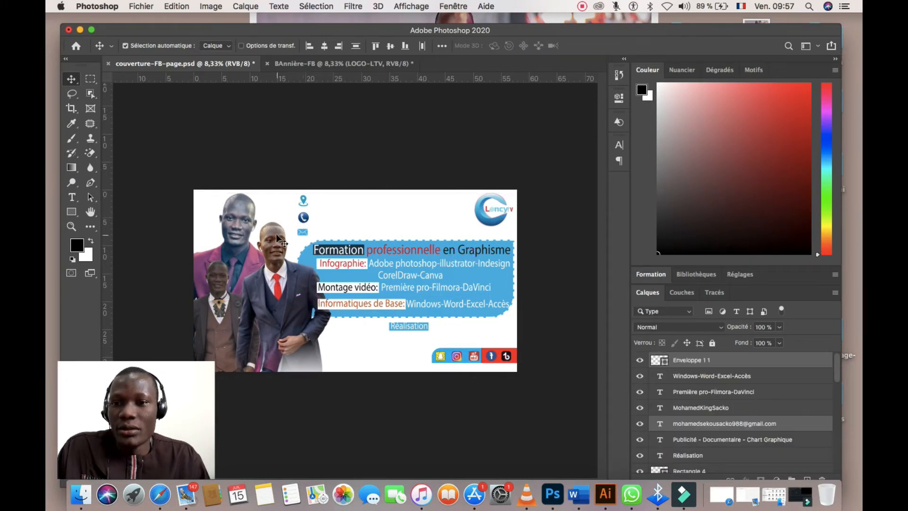
pyautogui.moveTo(304, 218); pyautogui.dragTo(334, 223)
pyautogui.click(316, 154)
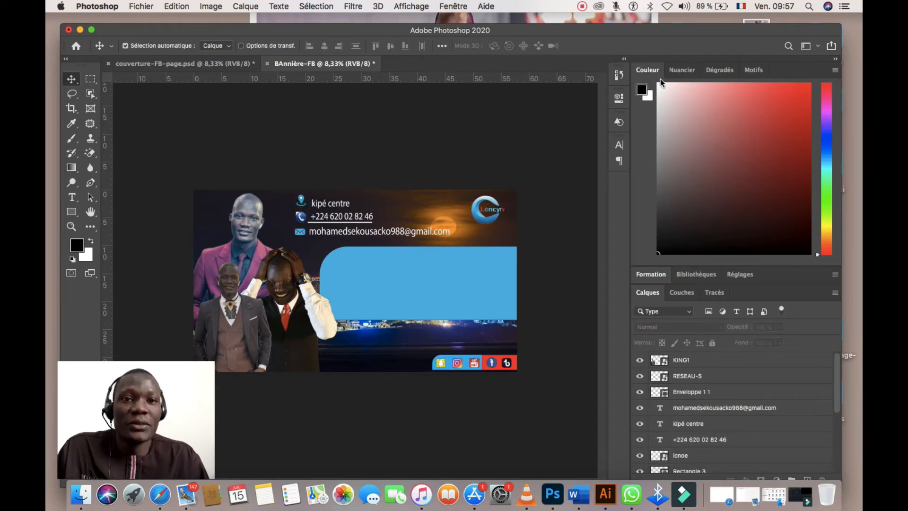
# Examine the Web icons among the legacy custom shapes of the Custom Shape tool, then return to the Move tool.
pyautogui.click(75, 218)
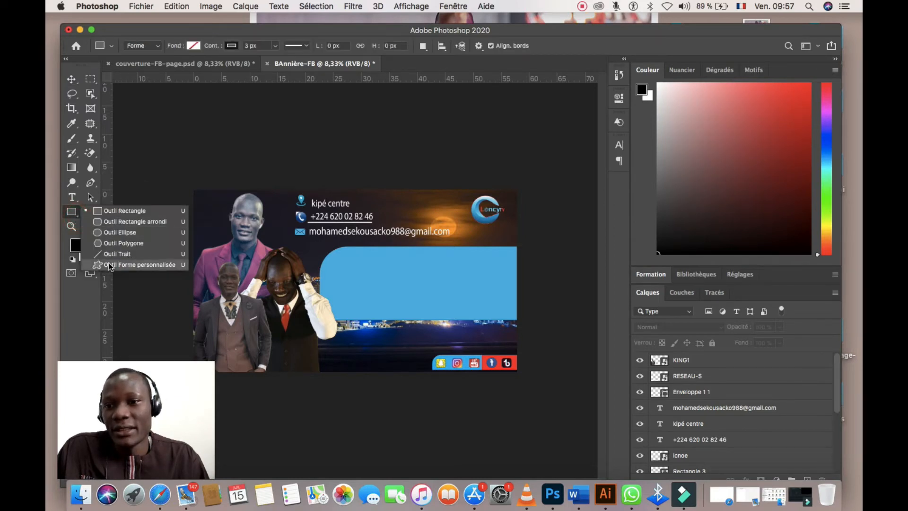
pyautogui.click(133, 265)
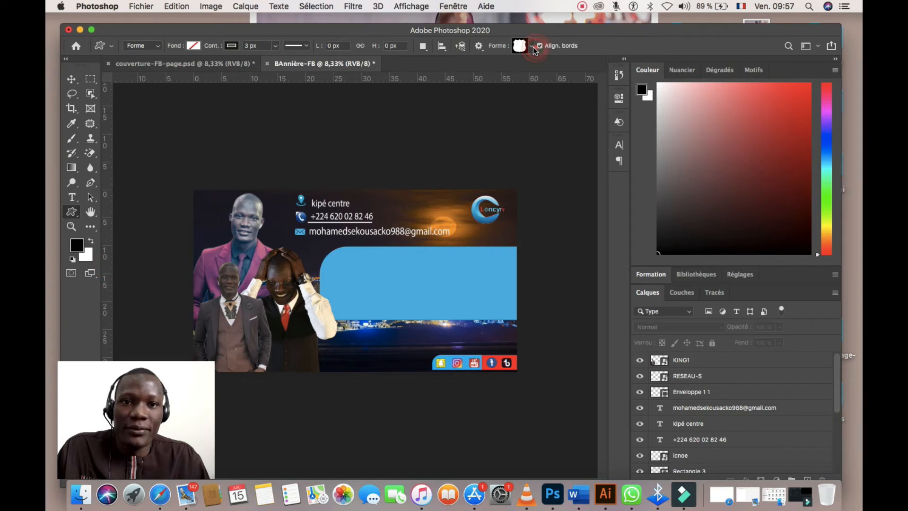
pyautogui.click(532, 46)
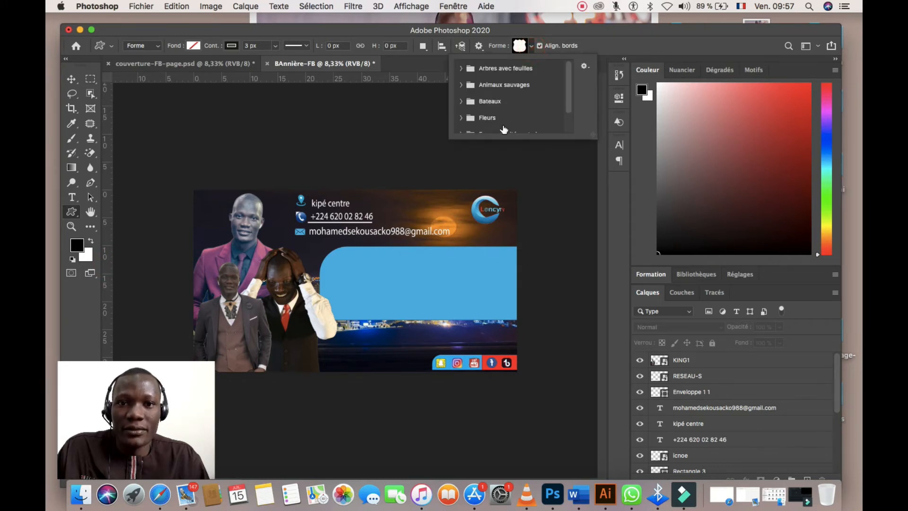
pyautogui.scroll(-2, 503, 128)
pyautogui.click(460, 125)
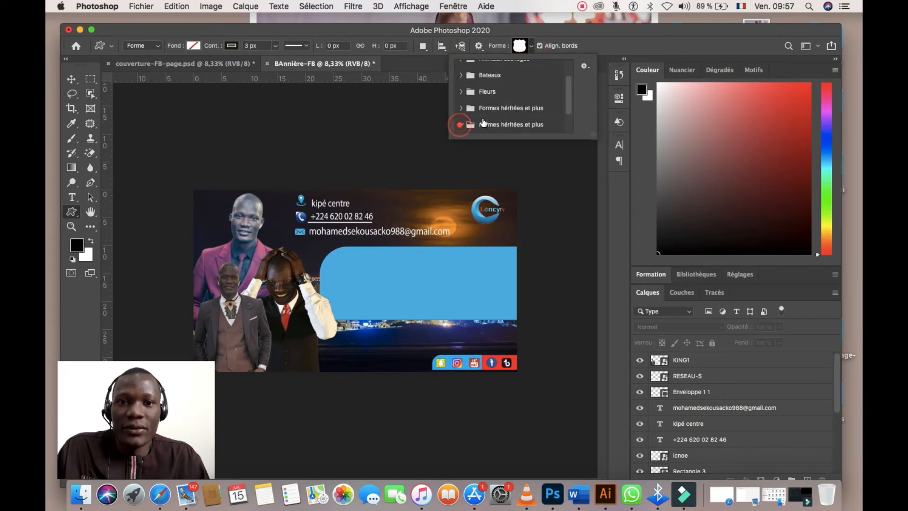
pyautogui.scroll(-2, 502, 90)
pyautogui.click(472, 125)
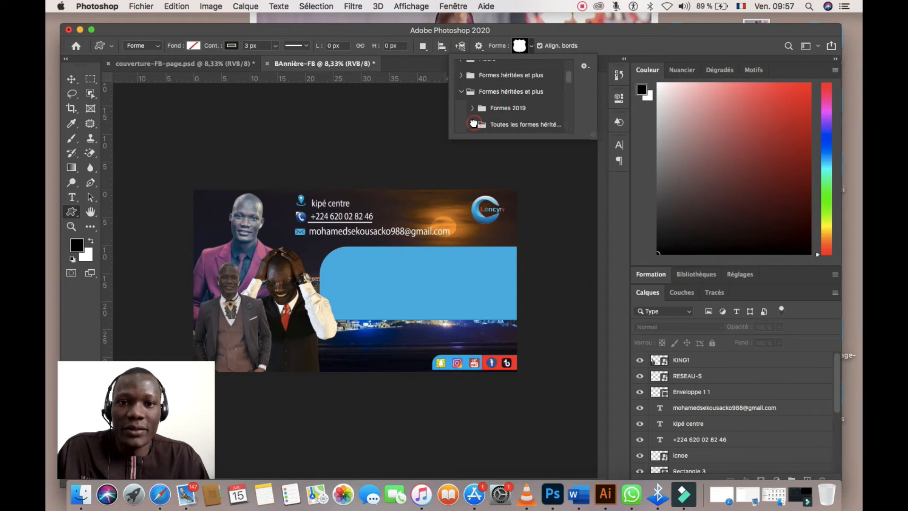
pyautogui.scroll(-5, 471, 124)
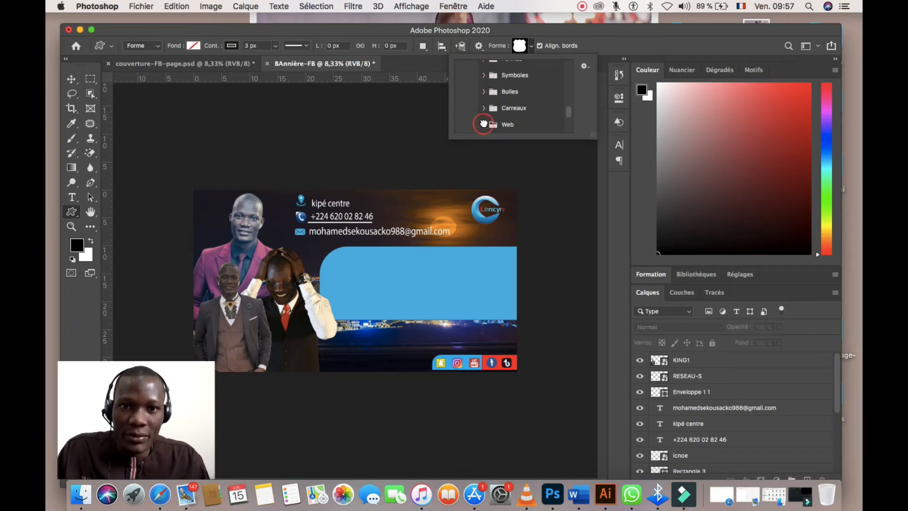
pyautogui.click(483, 124)
pyautogui.scroll(-4, 500, 127)
pyautogui.scroll(3, 500, 128)
pyautogui.scroll(-2, 500, 129)
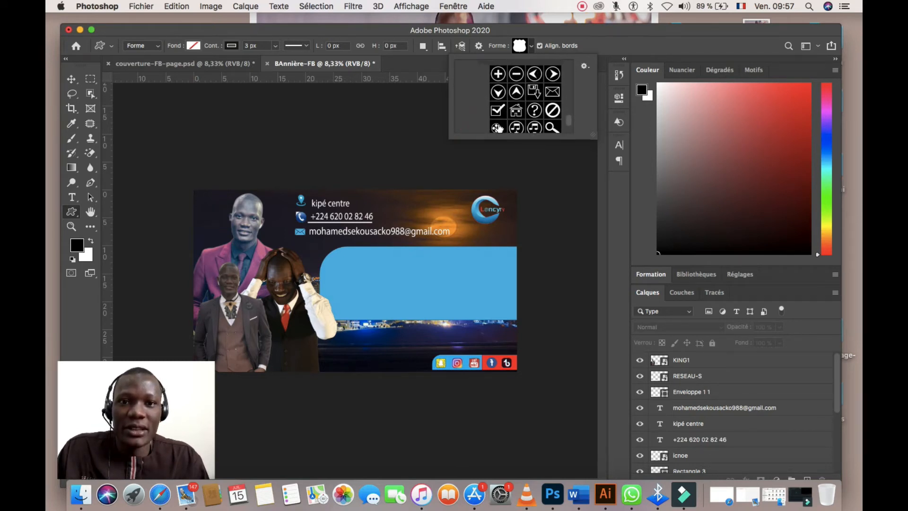
pyautogui.click(527, 49)
pyautogui.click(71, 80)
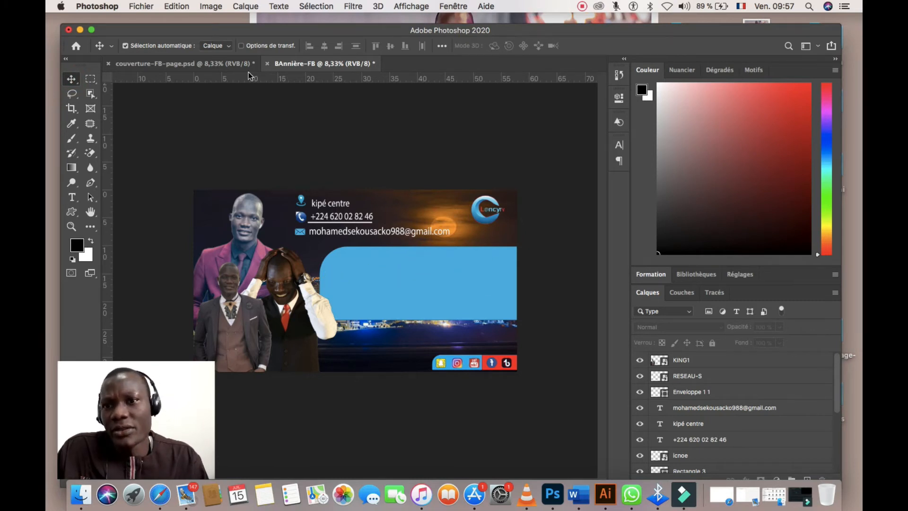
# Copy the "Formation professionnelle en Graphisme" heading from couverture-FB-page.psd onto the upper part of the banner's blue panel.
pyautogui.click(239, 64)
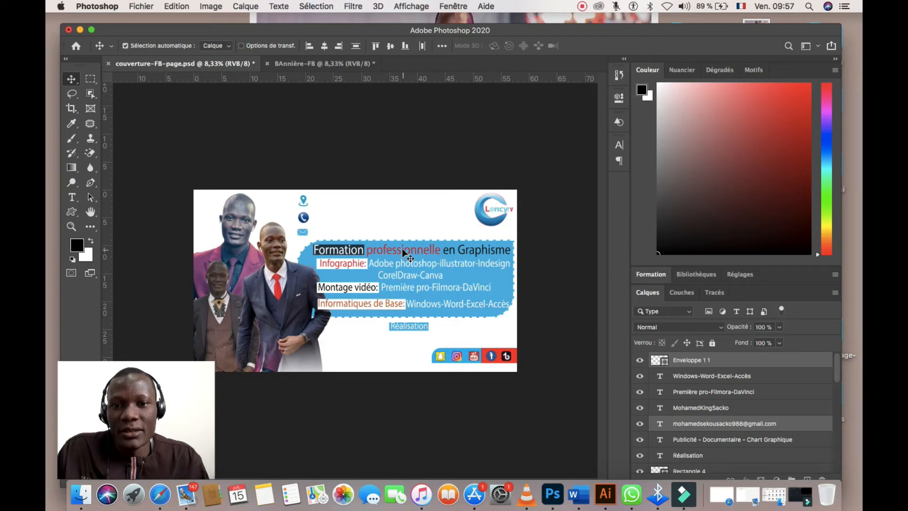
pyautogui.click(403, 252)
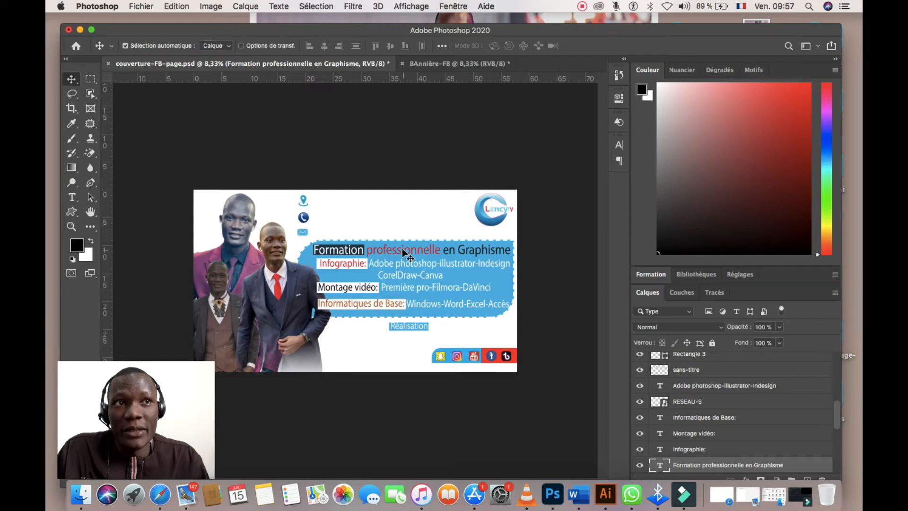
pyautogui.moveTo(403, 252); pyautogui.dragTo(430, 216)
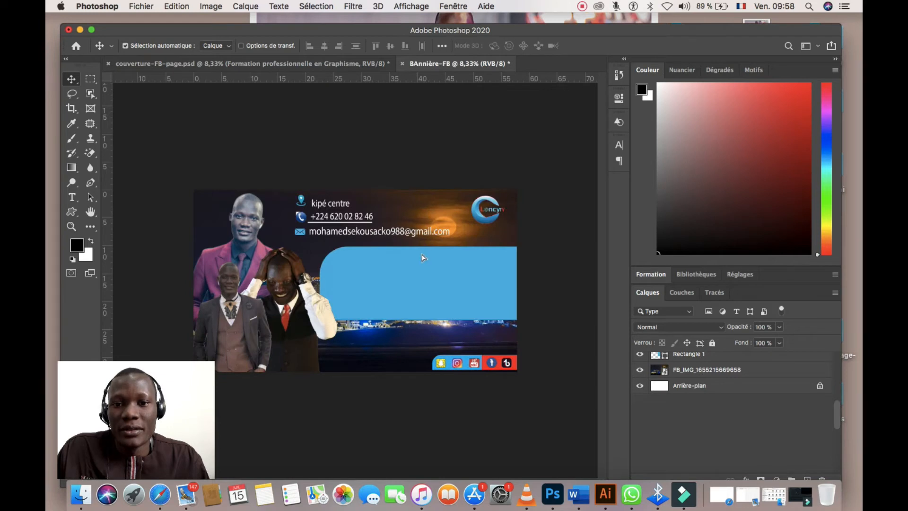
pyautogui.moveTo(422, 263); pyautogui.dragTo(422, 262)
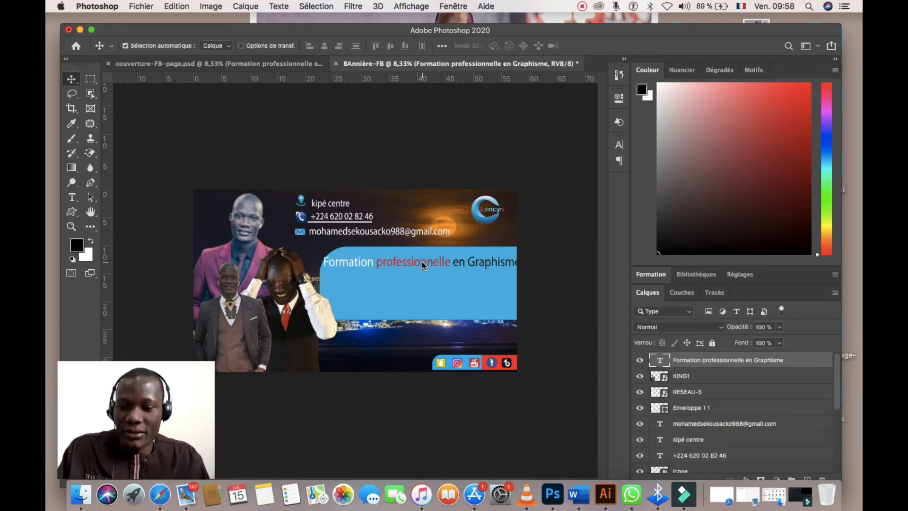
# Scale the "Formation professionnelle en Graphisme" heading to 77.39% and place it along the upper edge of the blue panel.
pyautogui.press('super+t')
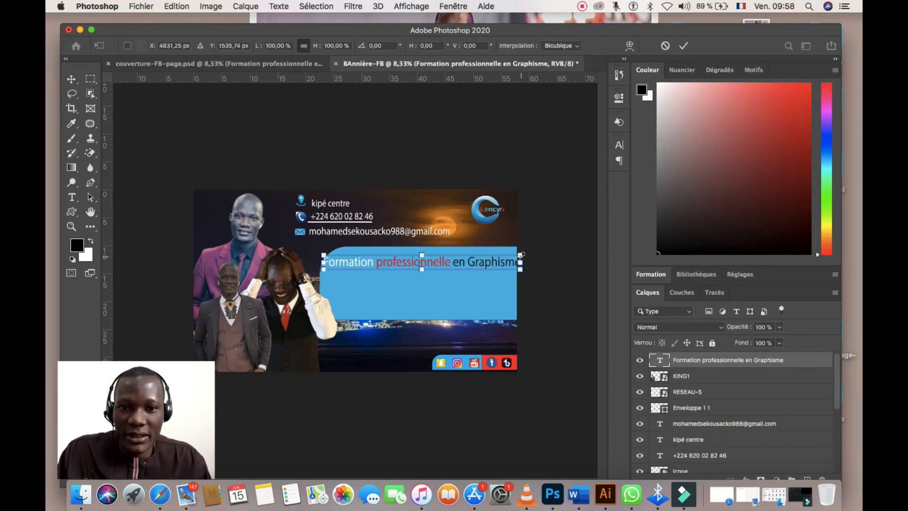
pyautogui.moveTo(521, 256); pyautogui.dragTo(498, 260)
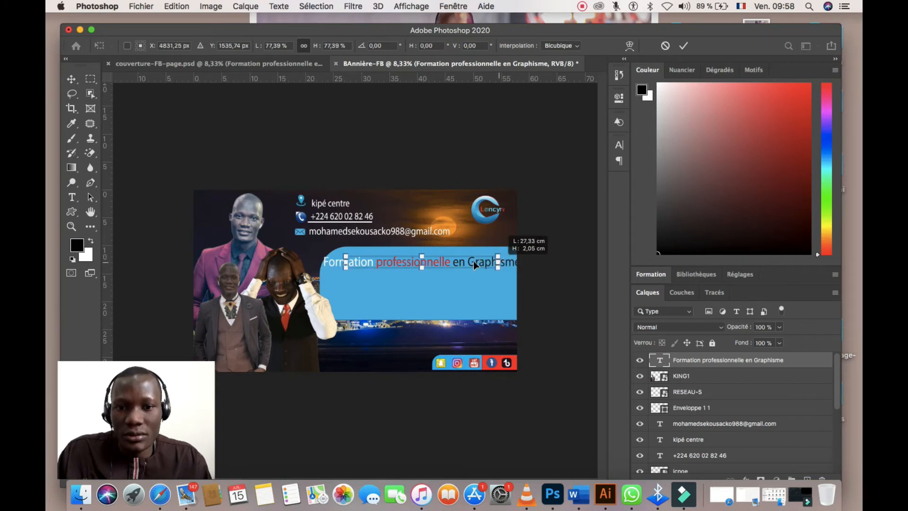
pyautogui.moveTo(472, 263); pyautogui.dragTo(471, 257)
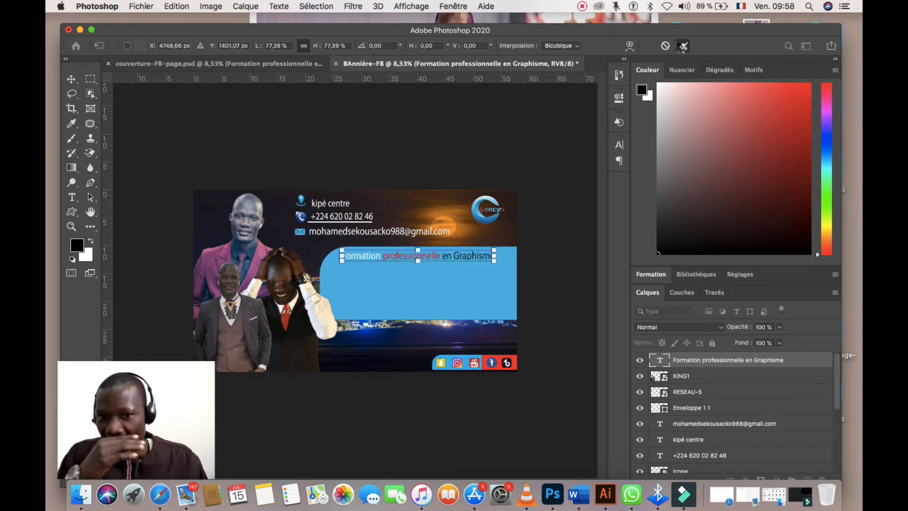
pyautogui.click(683, 46)
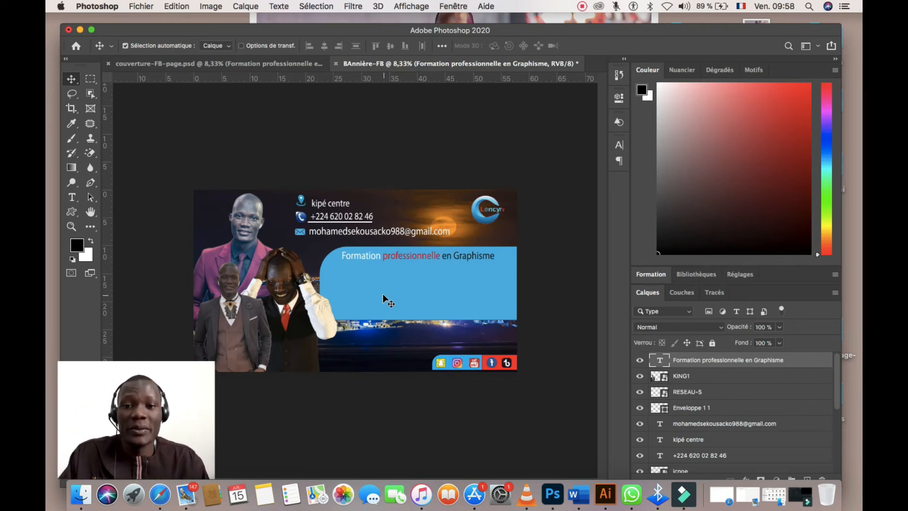
# Copy the four white software-name text lines from couverture-FB-page.psd onto the banner's blue panel, below the heading.
pyautogui.click(268, 64)
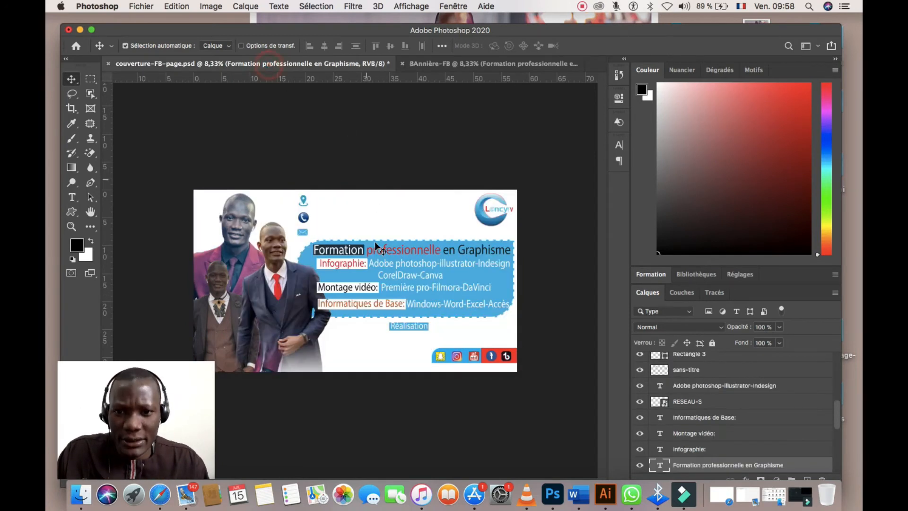
pyautogui.click(379, 267)
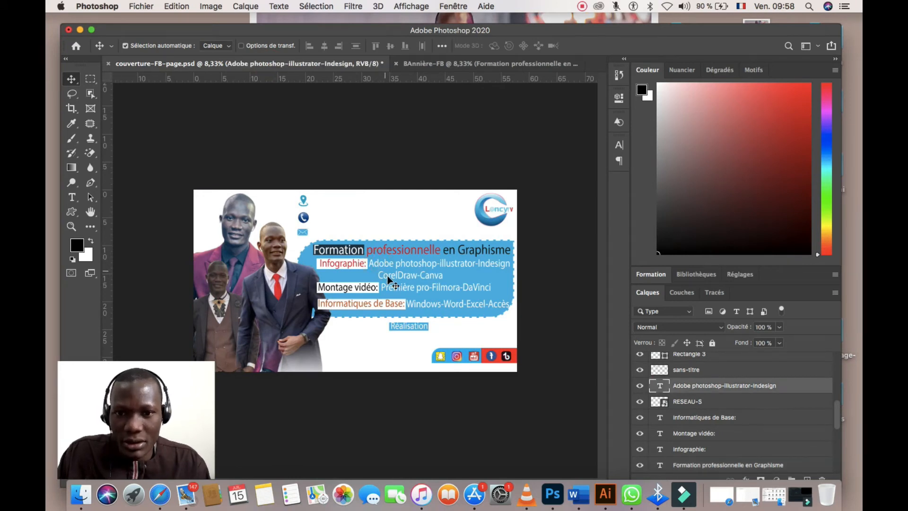
pyautogui.click(394, 275)
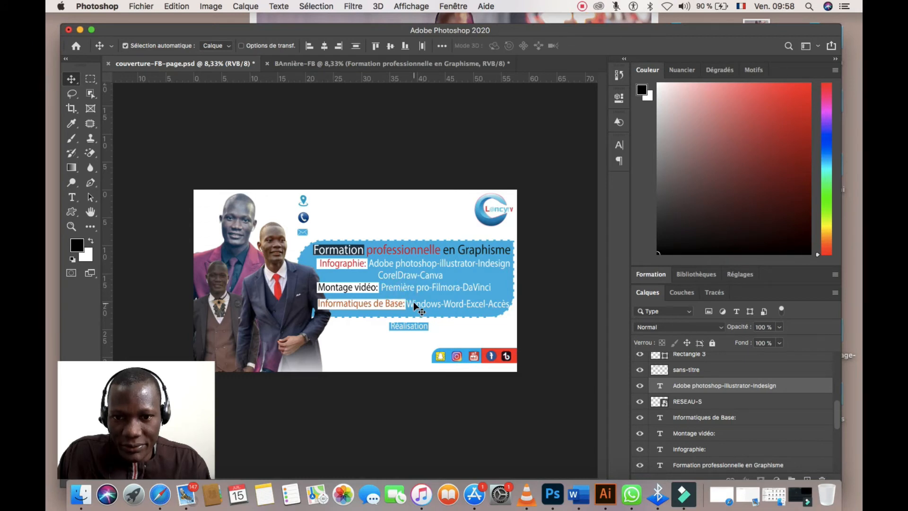
pyautogui.moveTo(413, 306); pyautogui.dragTo(435, 286)
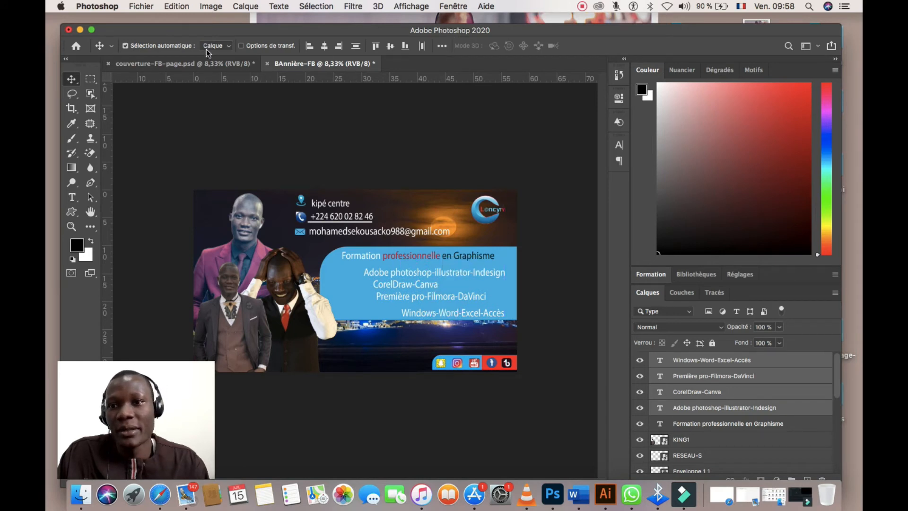
# Copy the "Infographie:", "Montage vidéo:" and "Informatiques de Base:" labels from couverture-FB-page.psd onto the left part of the banner's blue panel.
pyautogui.click(203, 64)
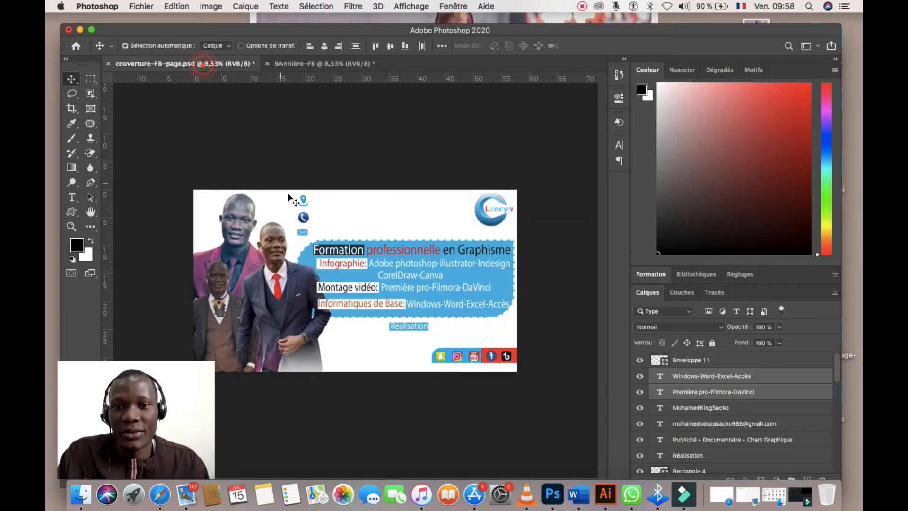
pyautogui.click(340, 267)
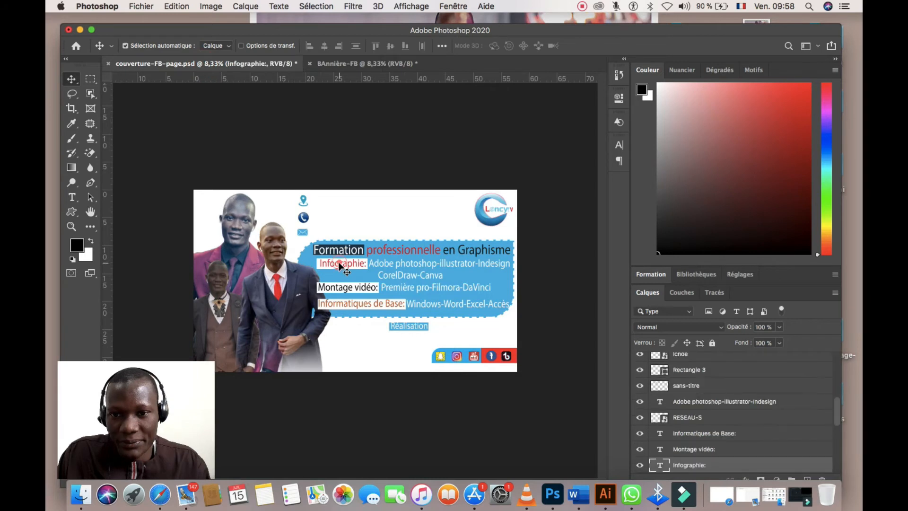
pyautogui.keyDown('shift'); pyautogui.click(348, 290); pyautogui.keyUp('shift')
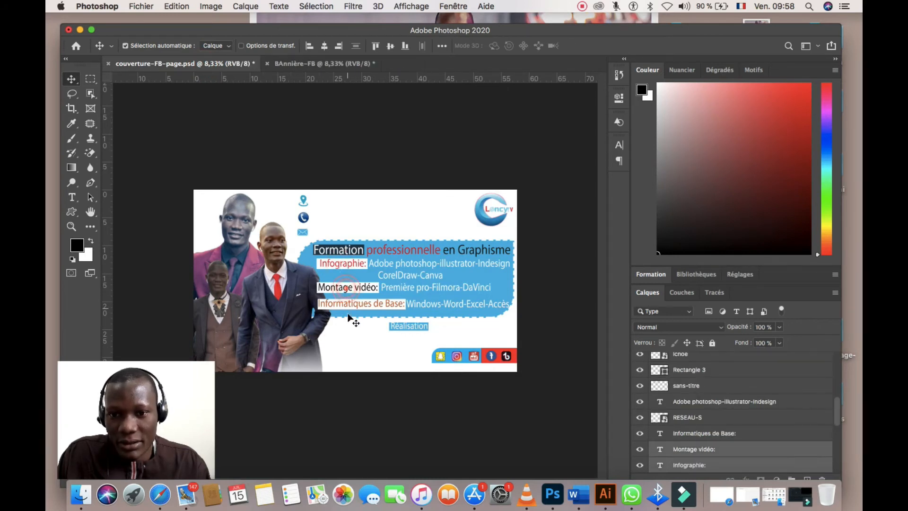
pyautogui.keyDown('shift'); pyautogui.click(352, 309); pyautogui.keyUp('shift')
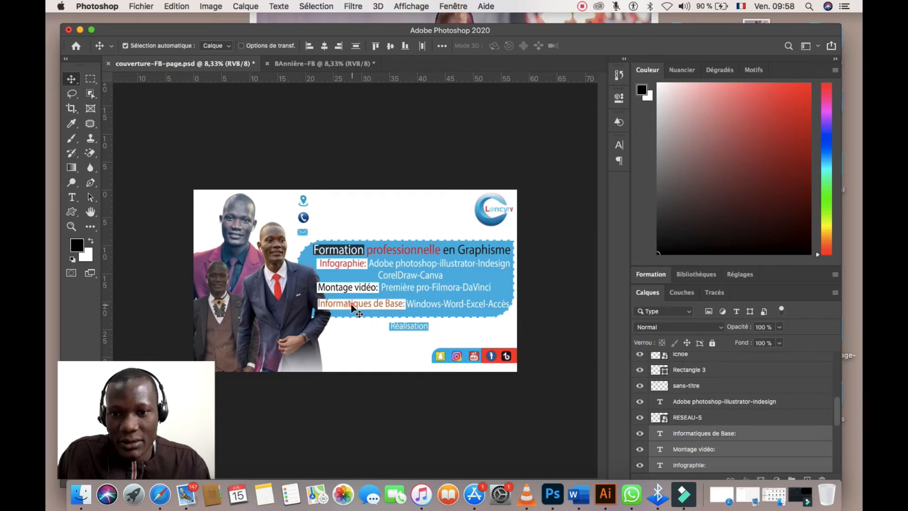
pyautogui.moveTo(352, 308); pyautogui.dragTo(371, 297)
# Scale the three category labels together to 69.69%, keeping them at the blue panel's left edge.
pyautogui.press('super+t')
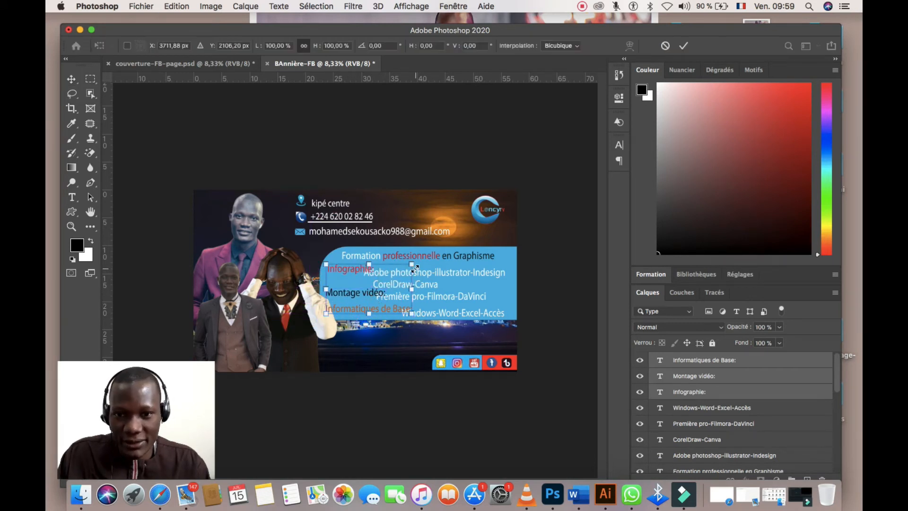
pyautogui.moveTo(413, 264); pyautogui.dragTo(356, 288)
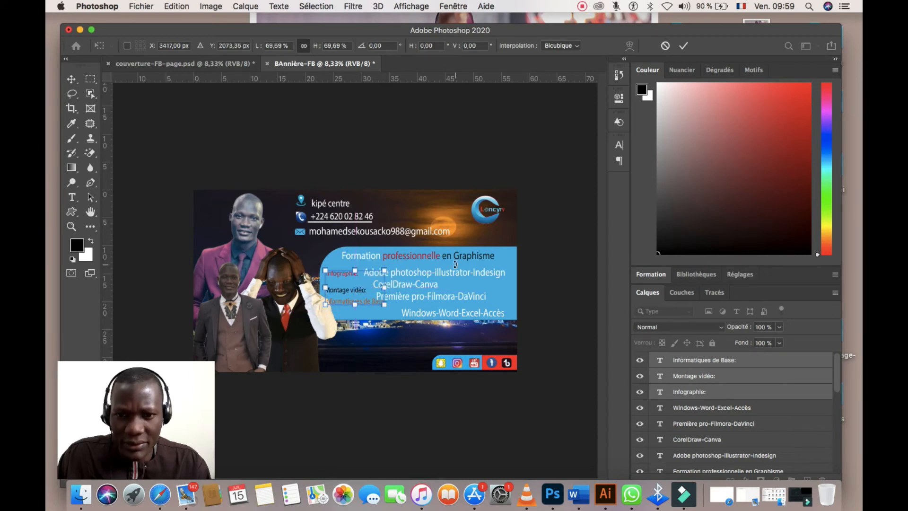
pyautogui.click(684, 46)
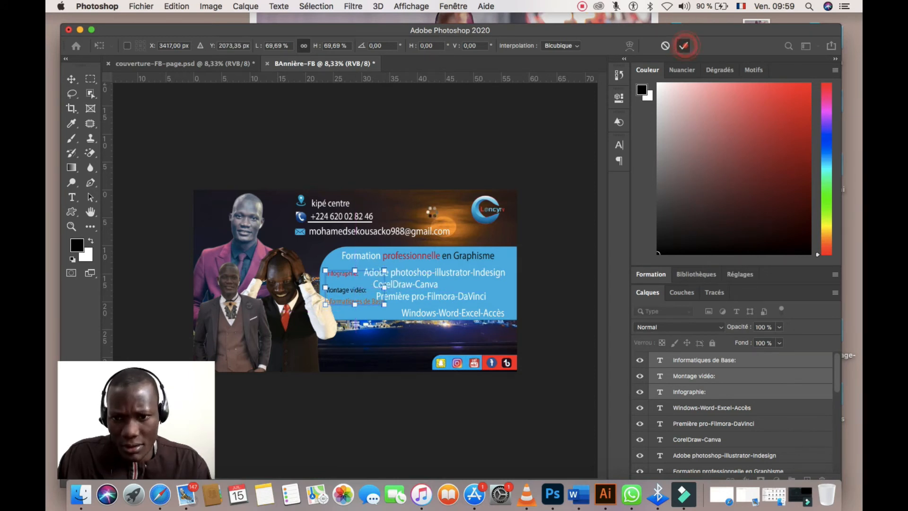
# Scale the four software-name lines together to 87.36% and place them in the right part of the blue panel, clear of the labels.
pyautogui.click(435, 273)
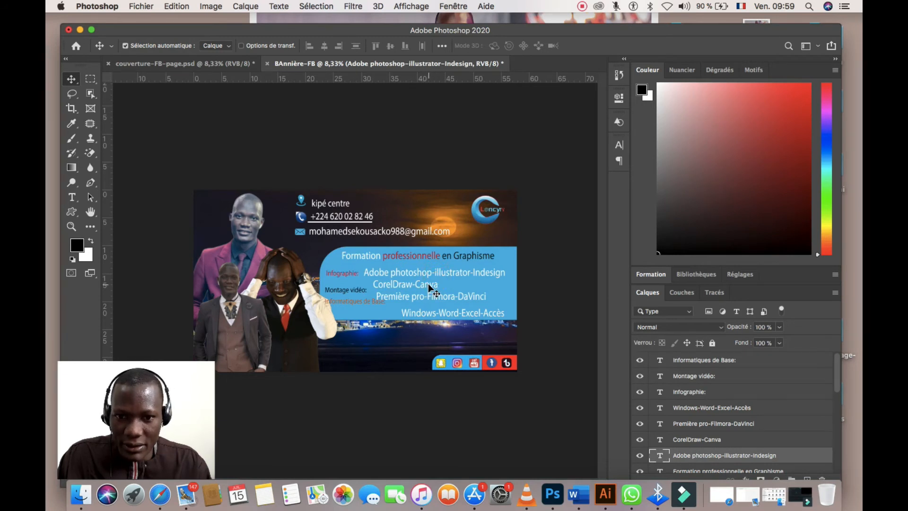
pyautogui.keyDown('shift'); pyautogui.click(430, 285); pyautogui.keyUp('shift')
pyautogui.keyDown('shift'); pyautogui.click(436, 298); pyautogui.keyUp('shift')
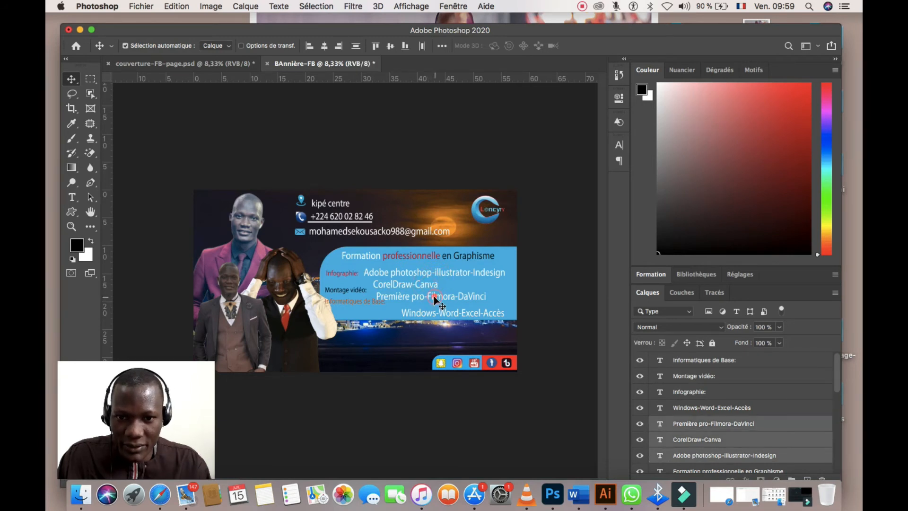
pyautogui.keyDown('shift'); pyautogui.click(443, 311); pyautogui.keyUp('shift')
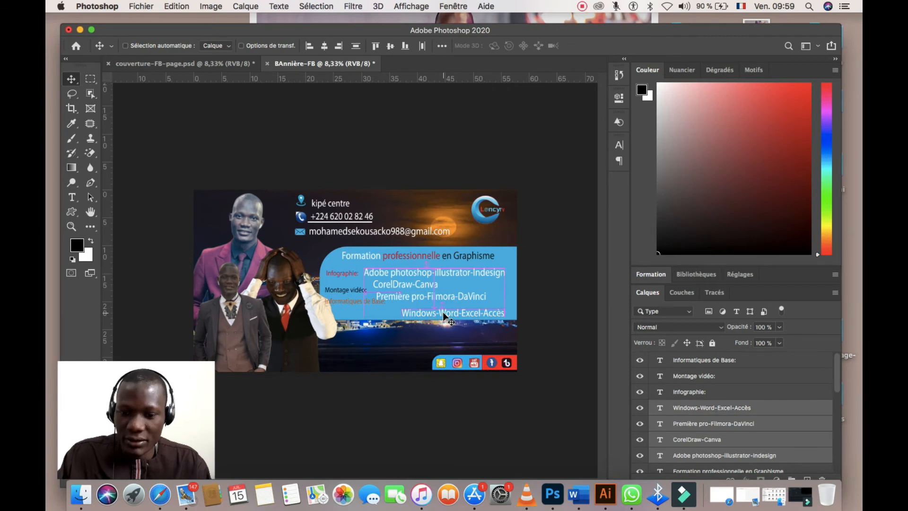
pyautogui.press('super+t')
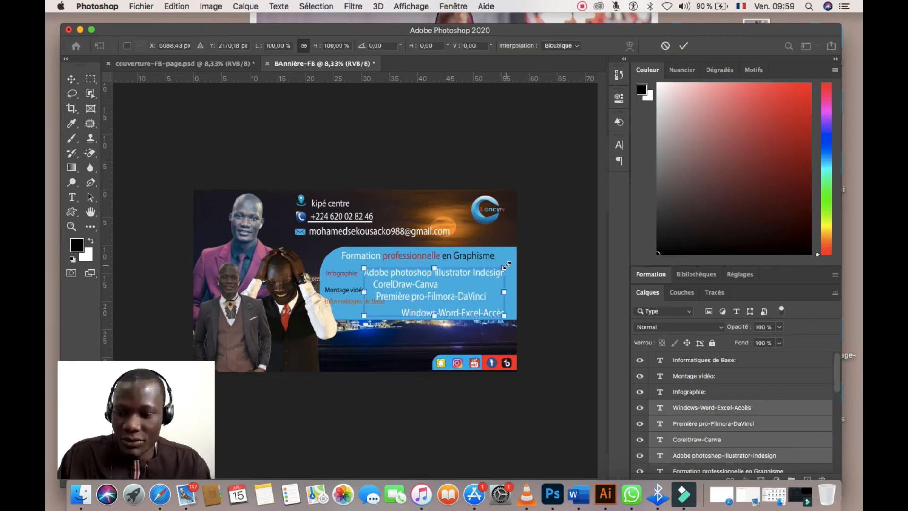
pyautogui.moveTo(506, 266); pyautogui.dragTo(471, 272)
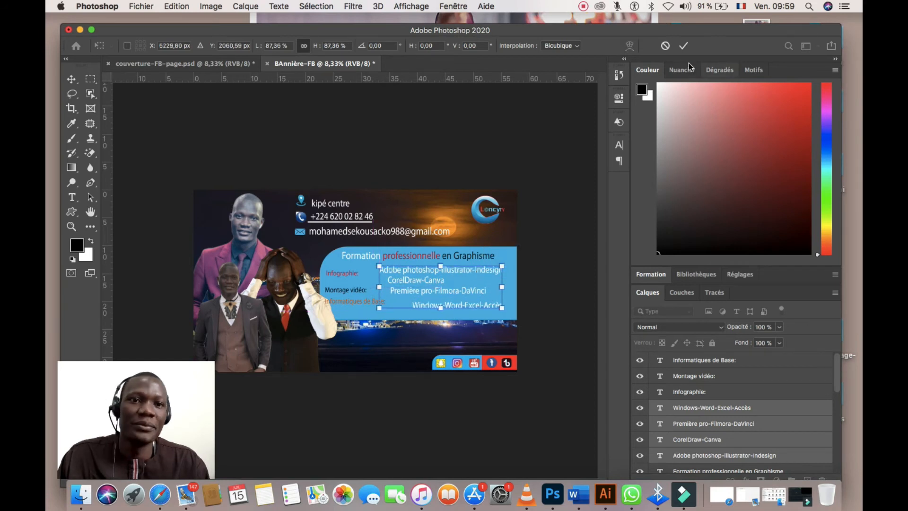
pyautogui.click(684, 47)
# Following the reference cover, draw a rectangle of about 930 × 244 px over the word "Formation" and fill it with the recently used greyish purple.
pyautogui.click(195, 65)
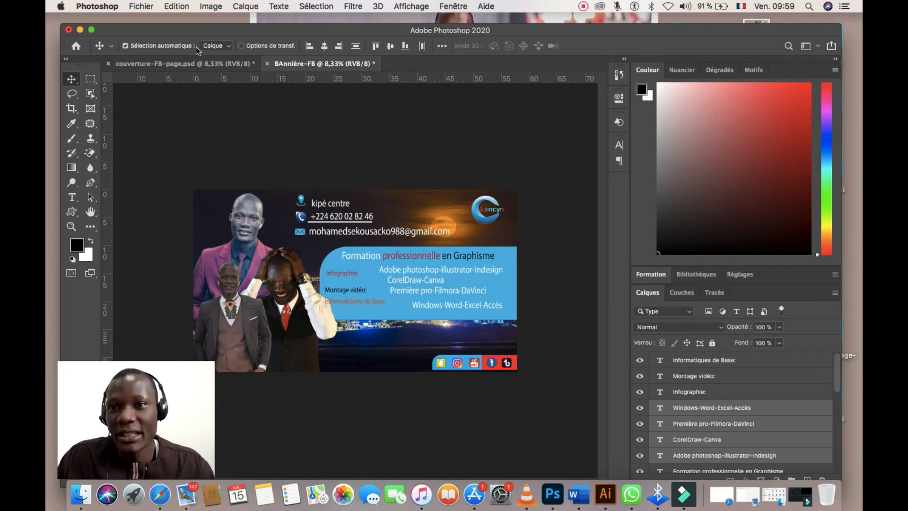
pyautogui.click(163, 64)
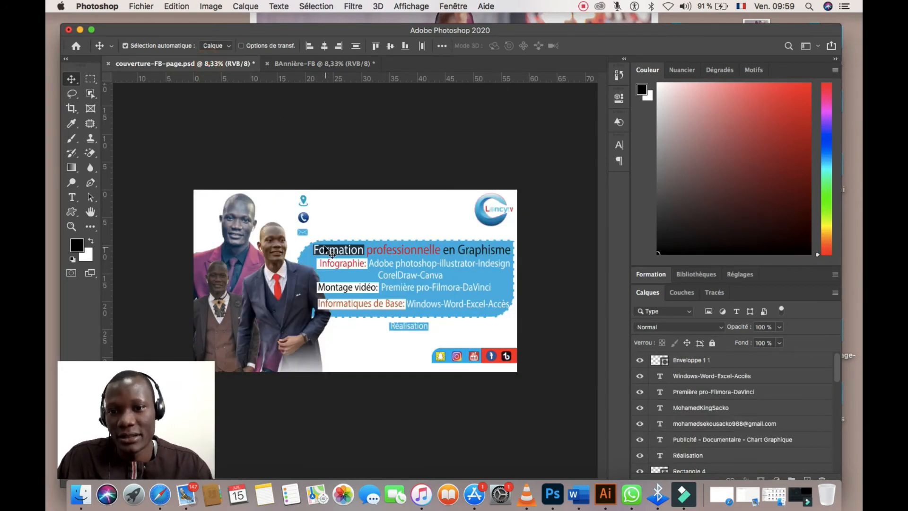
pyautogui.click(282, 63)
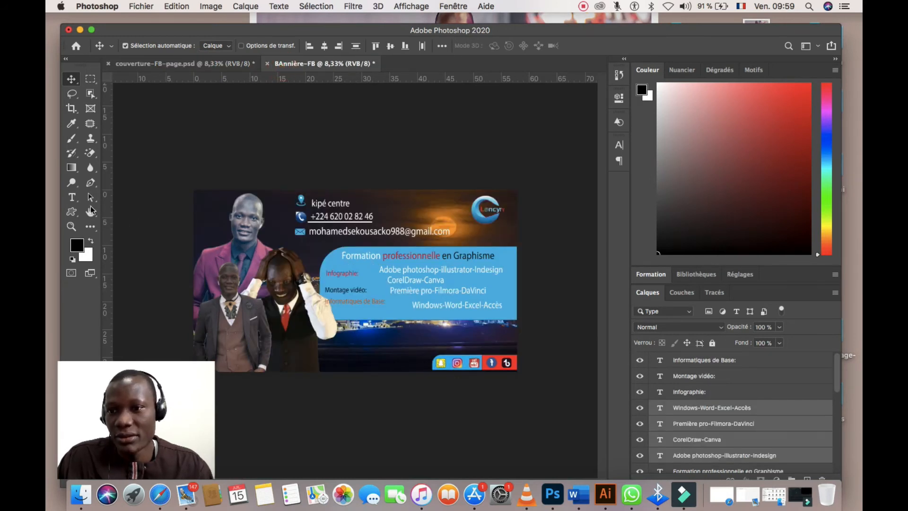
pyautogui.click(78, 215)
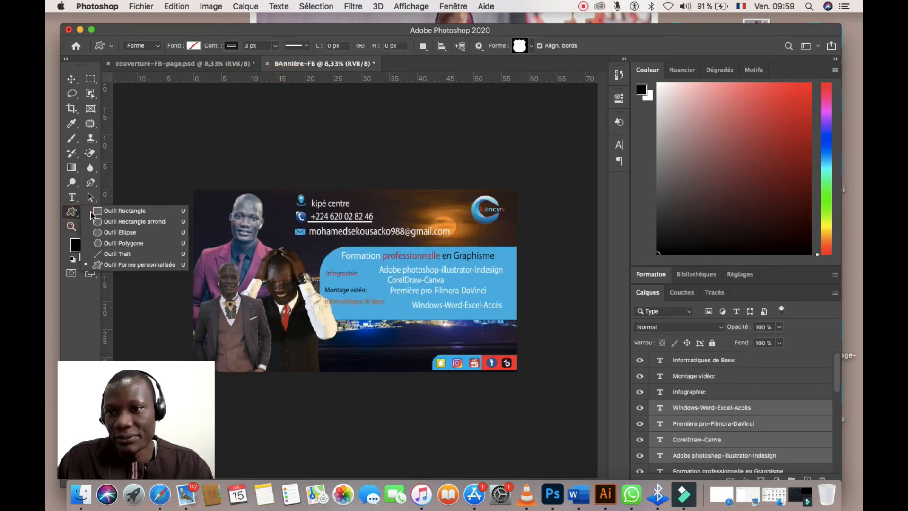
pyautogui.click(97, 211)
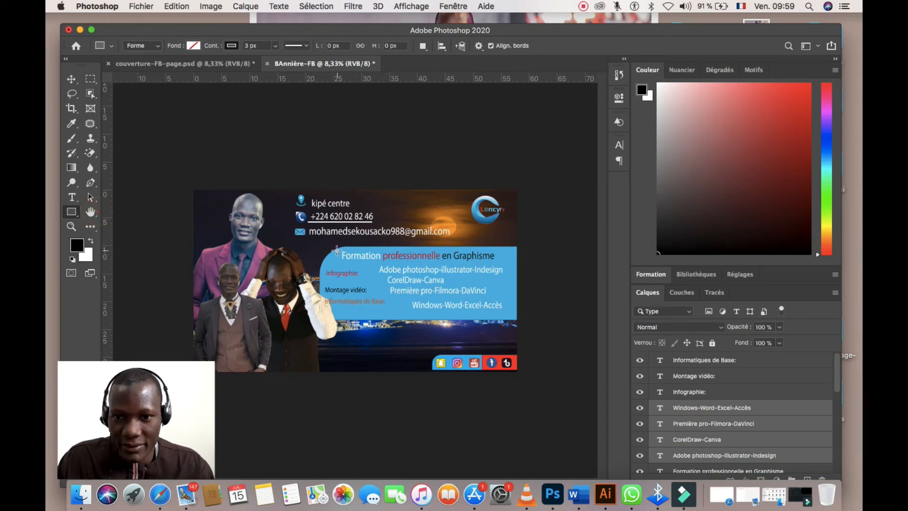
pyautogui.moveTo(336, 251); pyautogui.dragTo(381, 261)
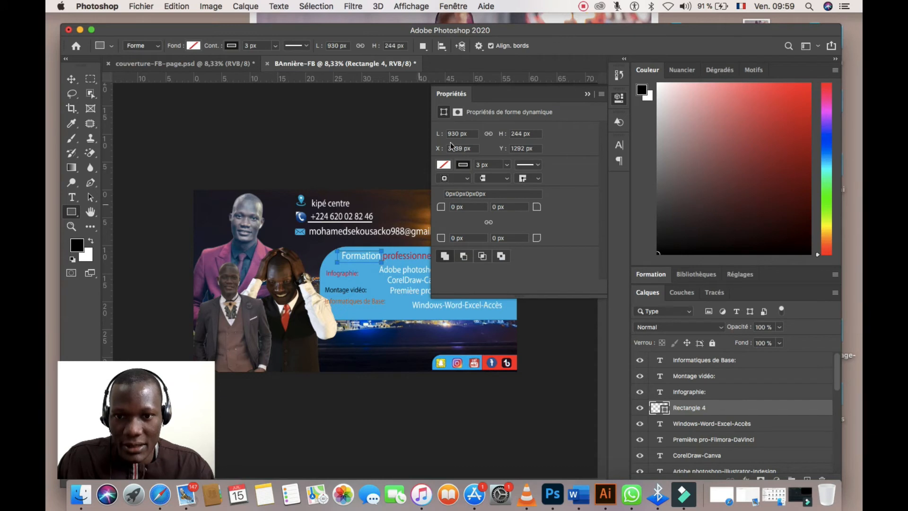
pyautogui.click(446, 165)
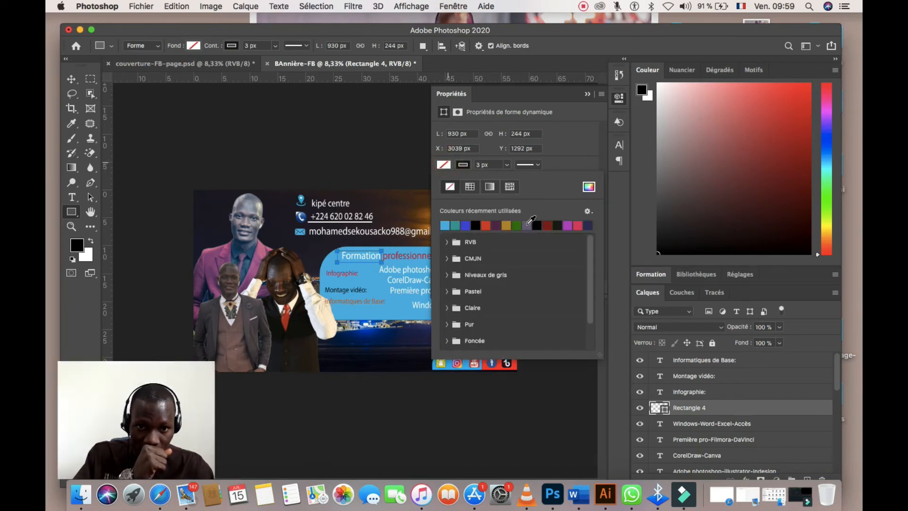
pyautogui.click(528, 225)
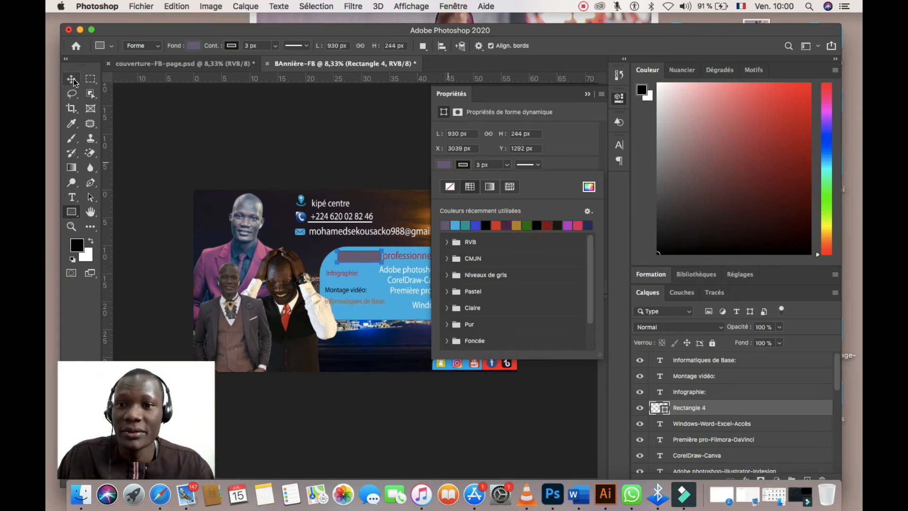
# Move the purple rectangle's layer beneath the "Formation professionnelle en Graphisme" text layer and nudge it up behind the word "Formation".
pyautogui.click(72, 79)
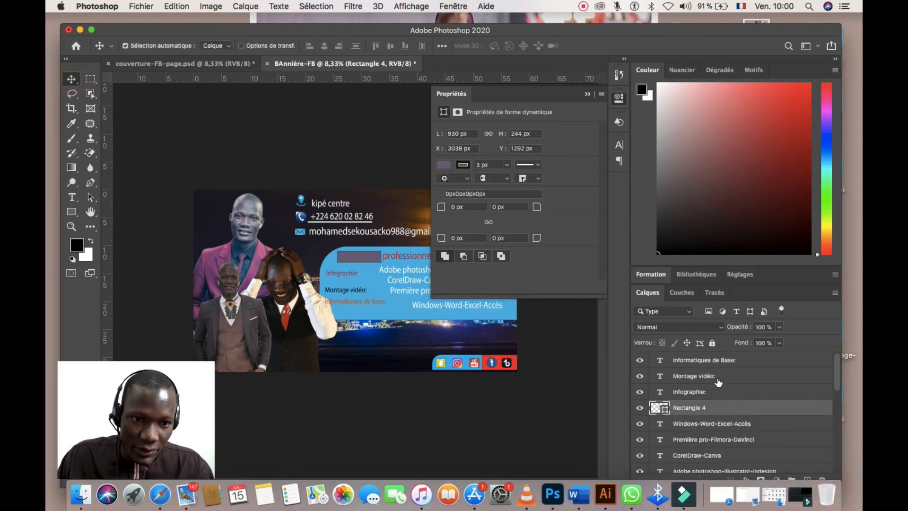
pyautogui.scroll(-1, 734, 411)
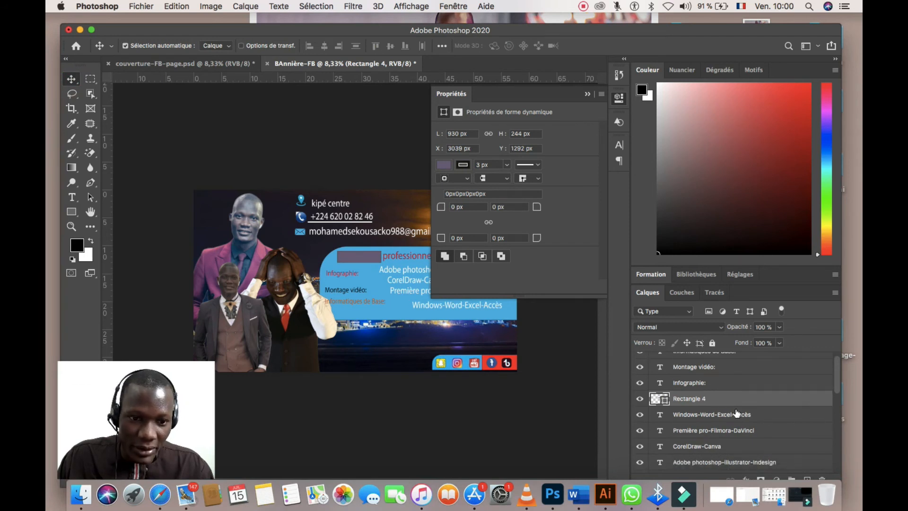
pyautogui.scroll(-10, 727, 455)
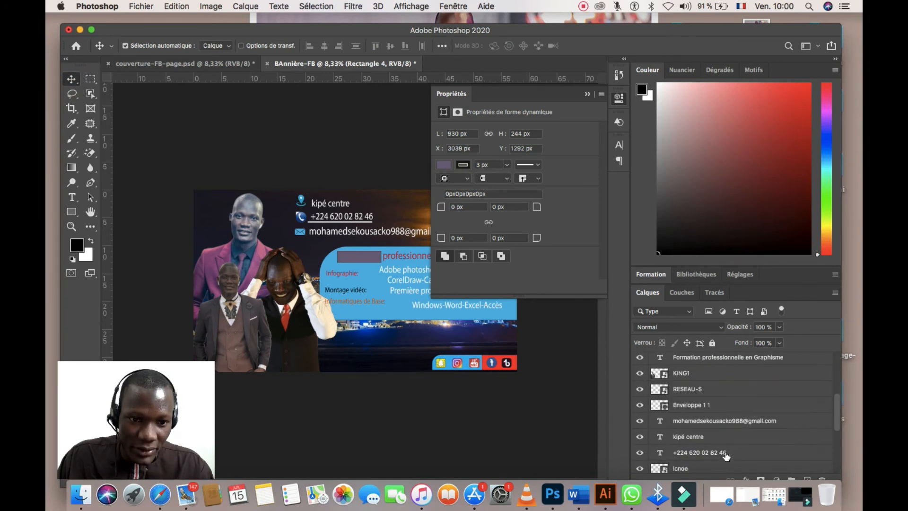
pyautogui.scroll(8, 728, 456)
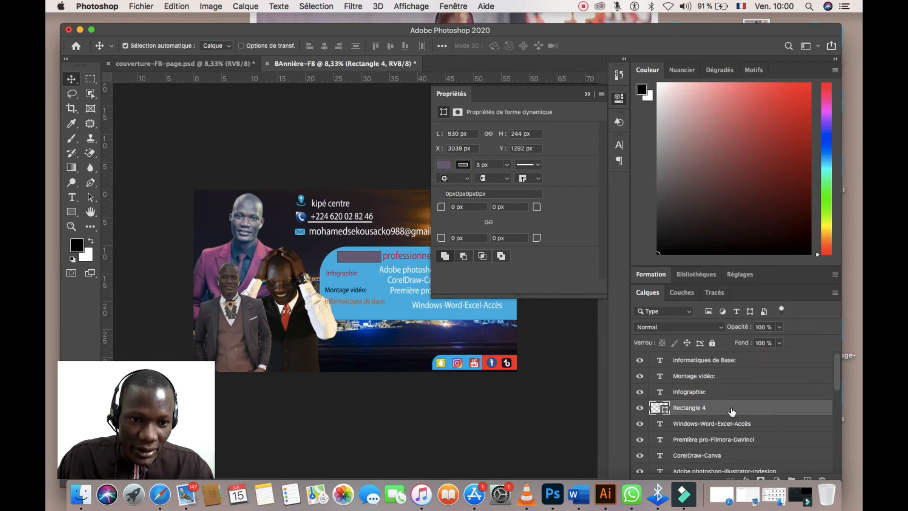
pyautogui.scroll(-3, 720, 457)
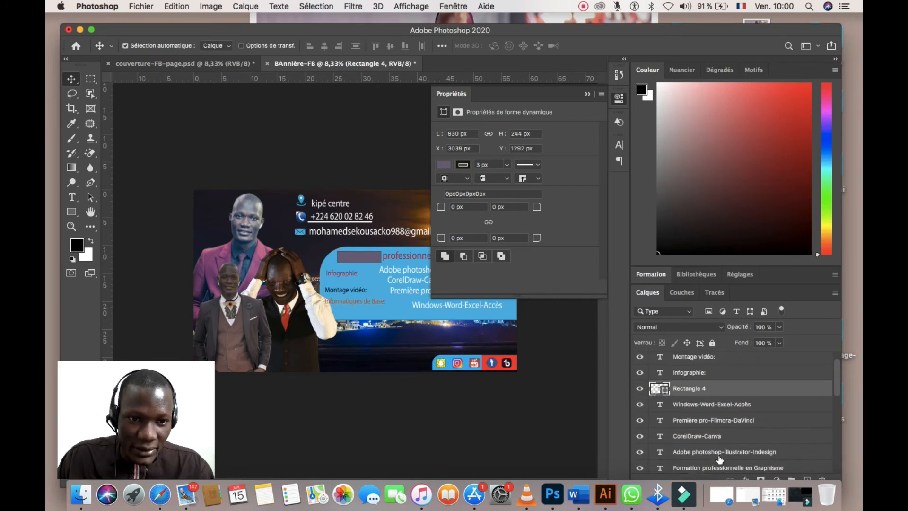
pyautogui.scroll(-1, 719, 460)
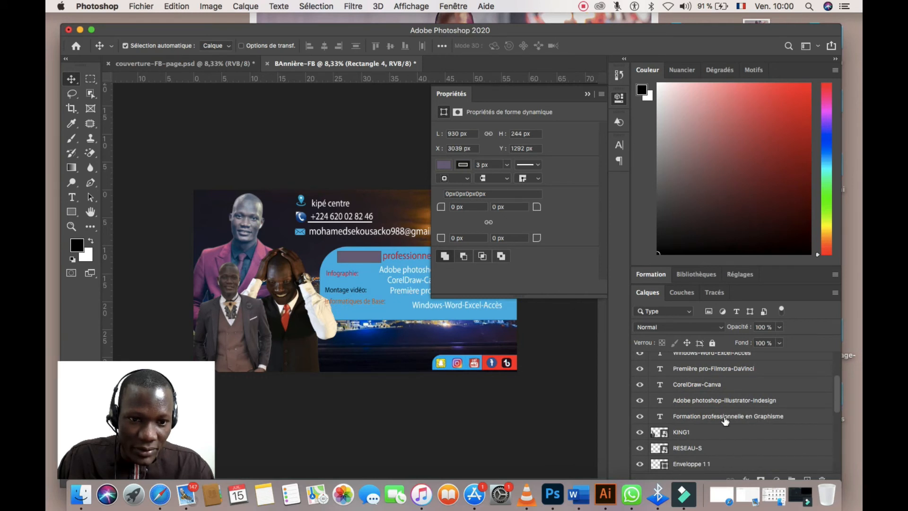
pyautogui.scroll(2, 722, 397)
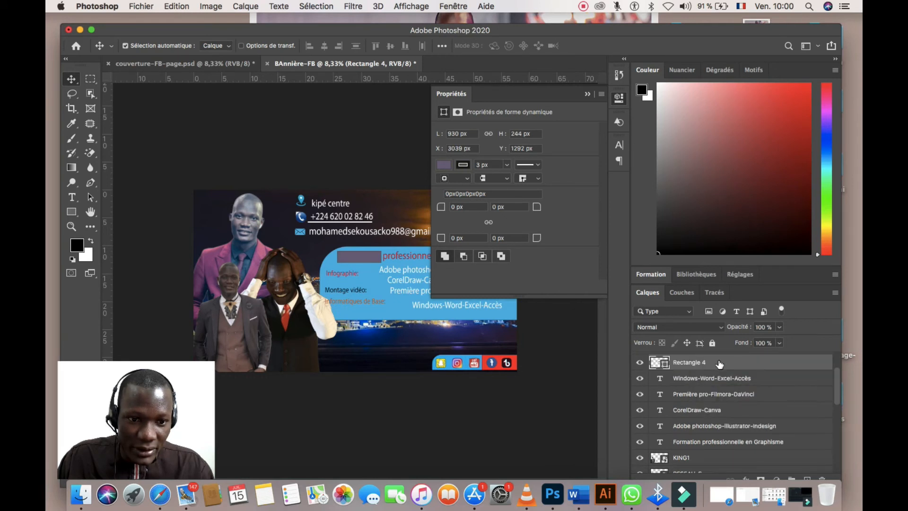
pyautogui.moveTo(719, 363); pyautogui.dragTo(722, 448)
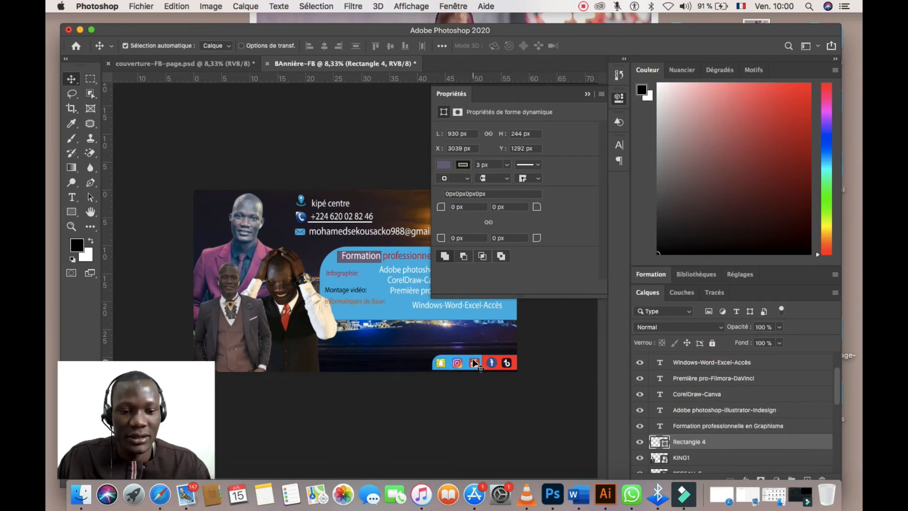
pyautogui.press('Up')
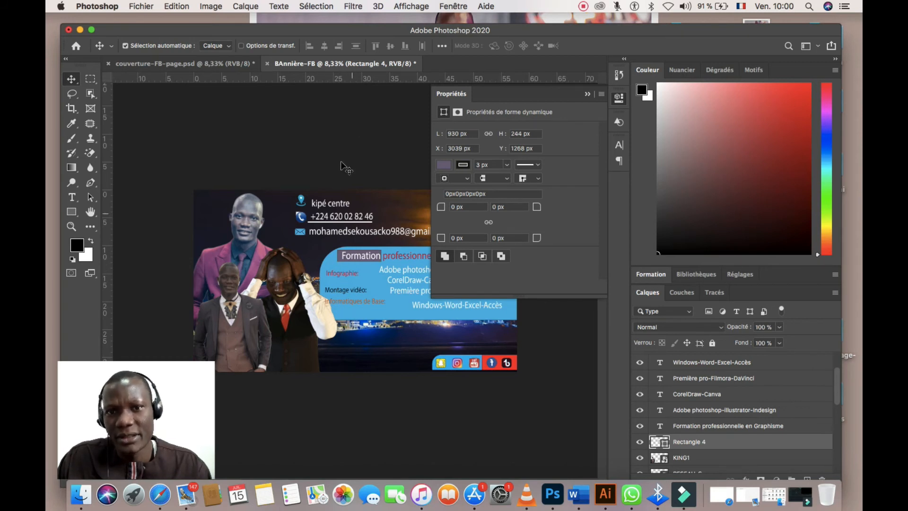
pyautogui.click(587, 94)
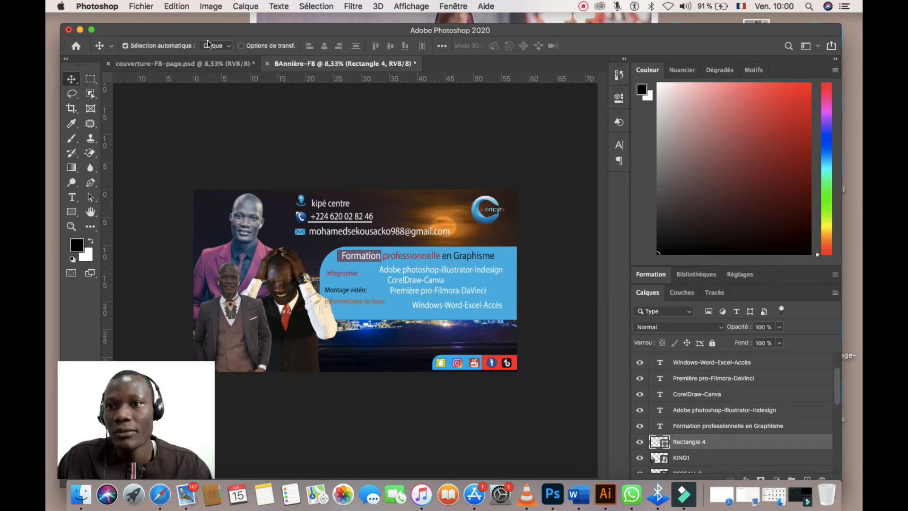
# Show the night city background in couverture-FB-page.psd and copy its "Publicité - Documentaire - Chart Graphique" and name lines to the banner, below the blue panel.
pyautogui.click(184, 63)
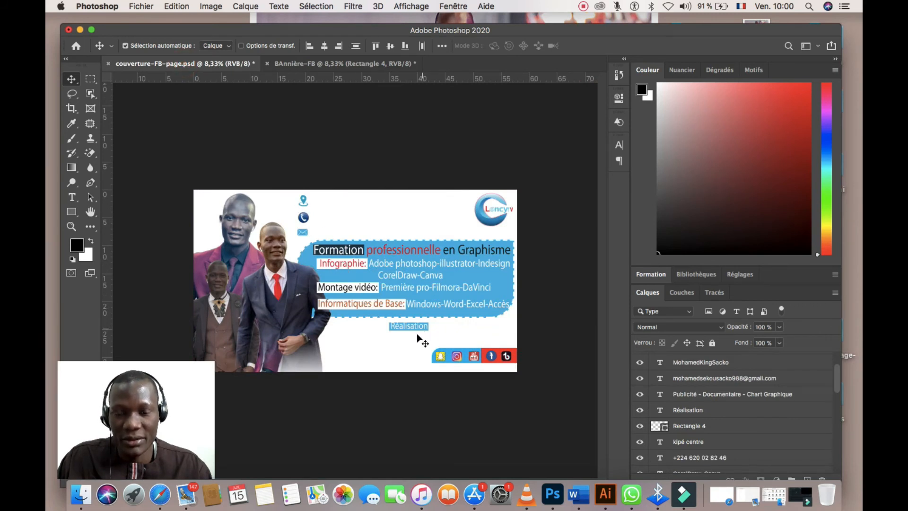
pyautogui.scroll(-5, 637, 435)
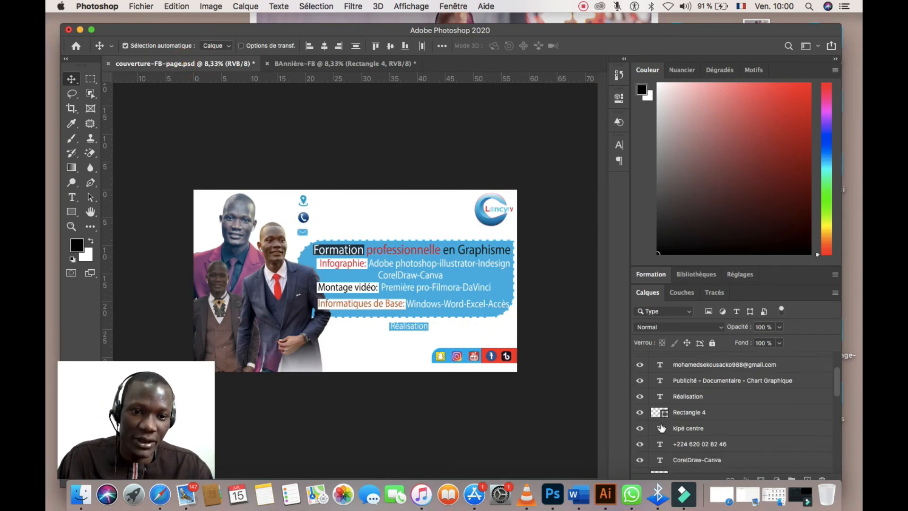
pyautogui.click(641, 451)
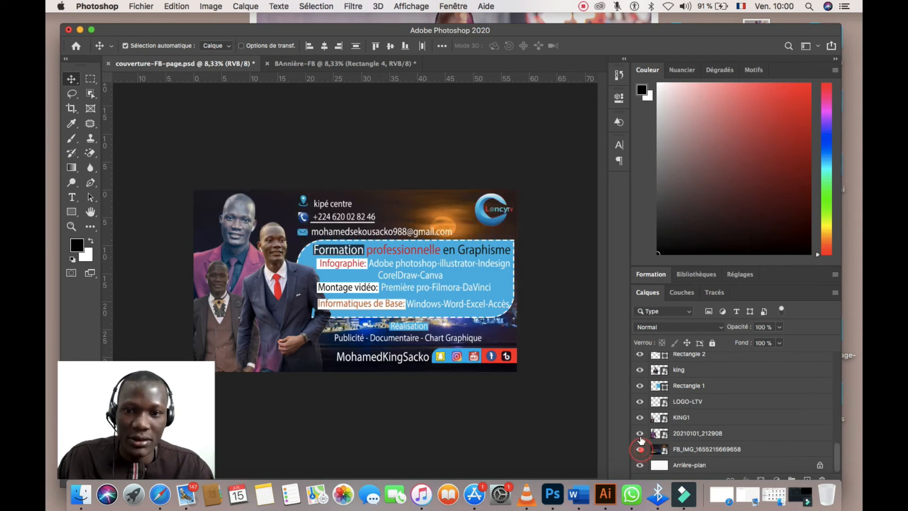
pyautogui.click(405, 340)
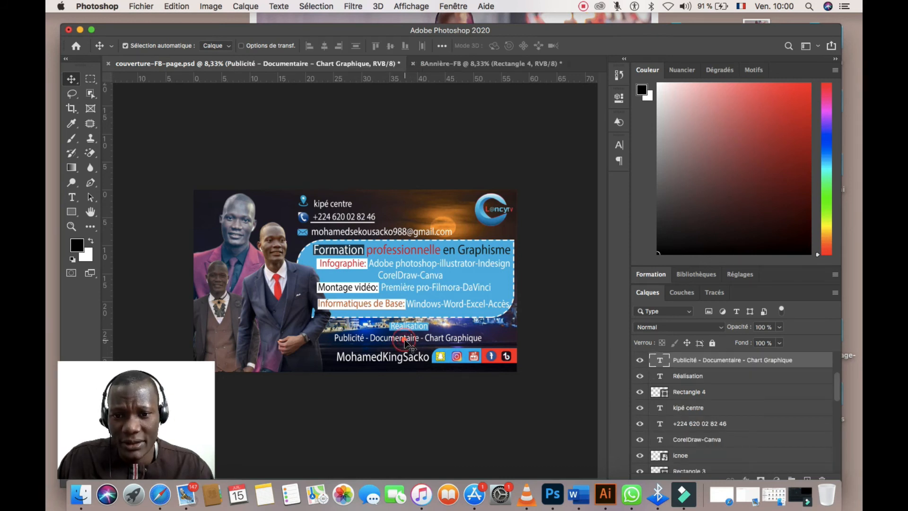
pyautogui.keyDown('shift'); pyautogui.click(416, 364); pyautogui.keyUp('shift')
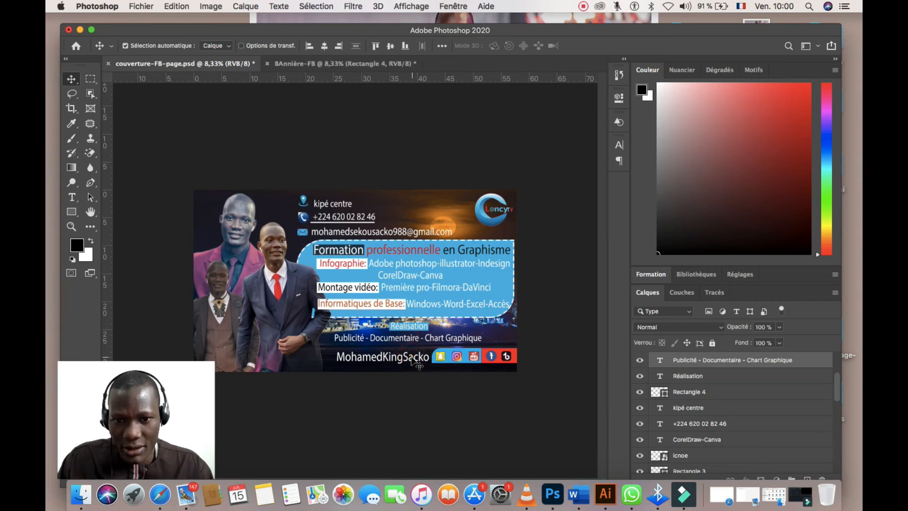
pyautogui.moveTo(417, 365)
pyautogui.mouseDown()
pyautogui.moveTo(400, 223)
pyautogui.moveTo(406, 124)
pyautogui.moveTo(387, 64)
pyautogui.moveTo(387, 303)
pyautogui.moveTo(409, 364)
pyautogui.mouseUp()
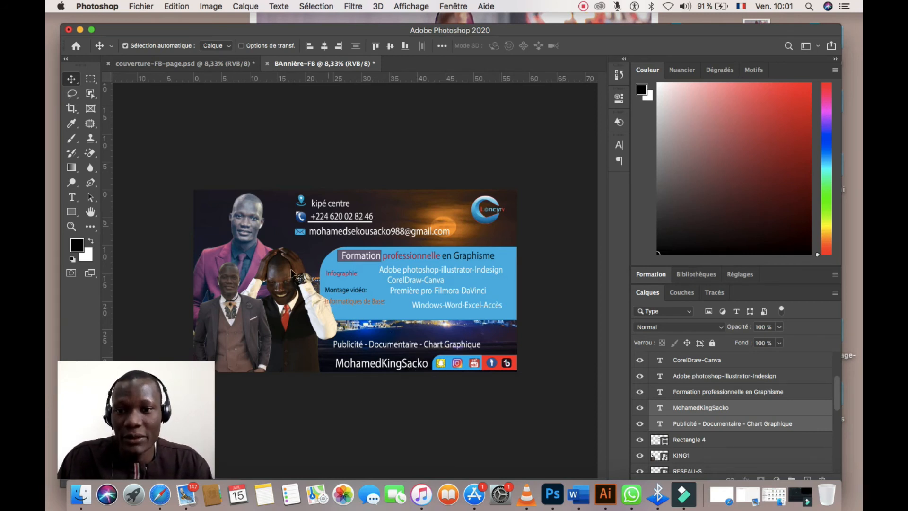
# Compare the banner with the reference cover, examine its whole layout at 12.5% zoom, and minimize the window.
pyautogui.click(228, 66)
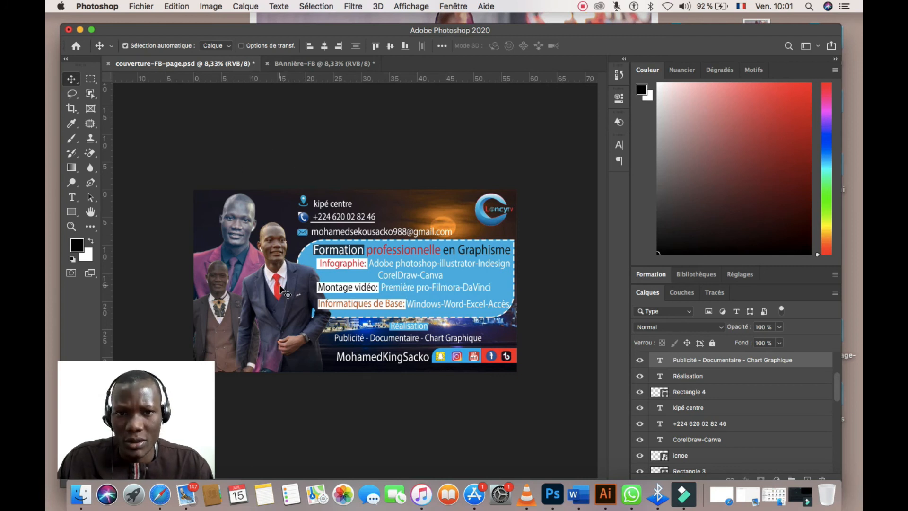
pyautogui.click(299, 64)
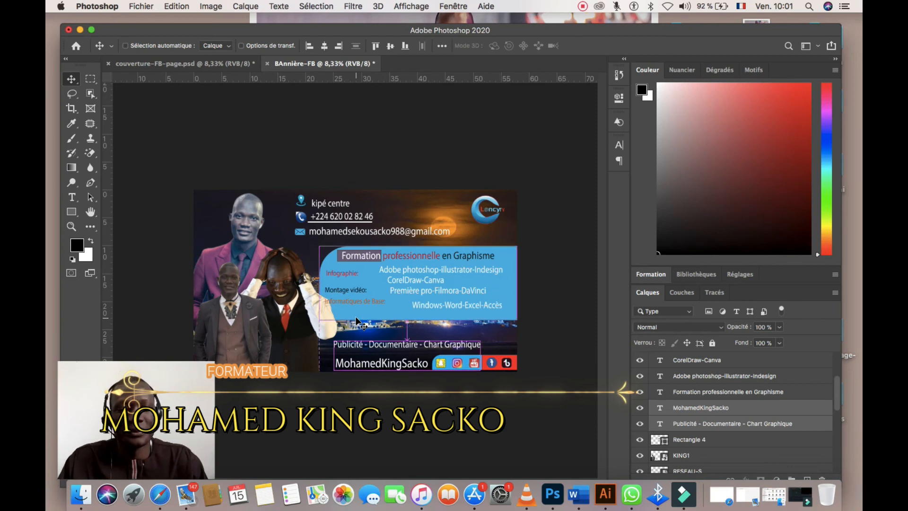
pyautogui.press('super+plus')
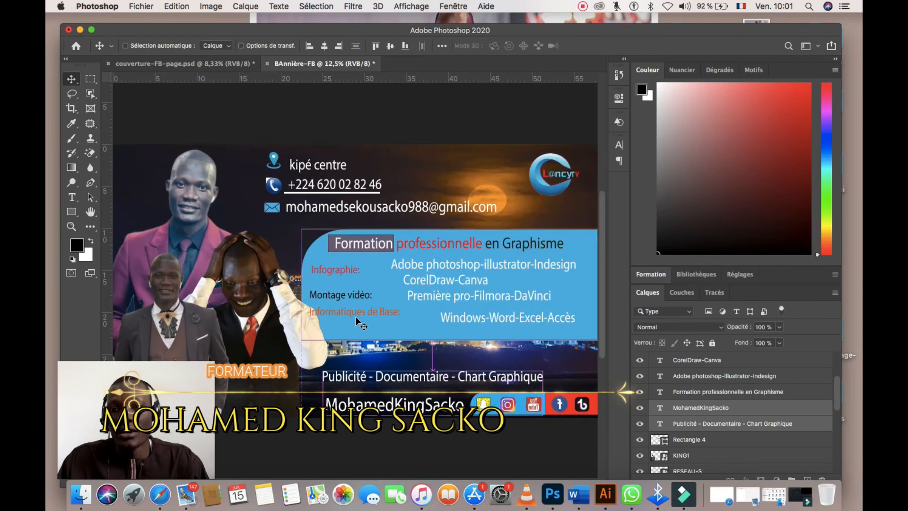
pyautogui.hscroll(10, 428, 368)
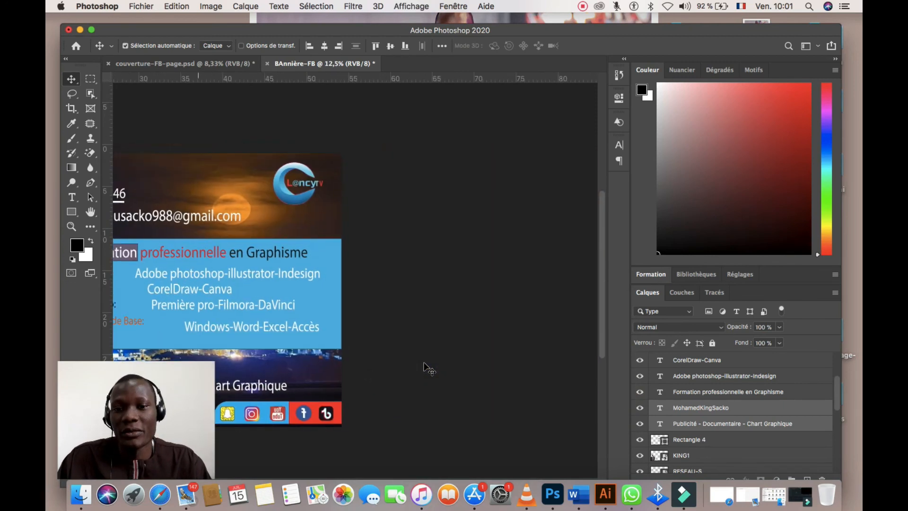
pyautogui.hscroll(-12, 428, 368)
pyautogui.scroll(-5, 428, 368)
pyautogui.hscroll(6, 429, 369)
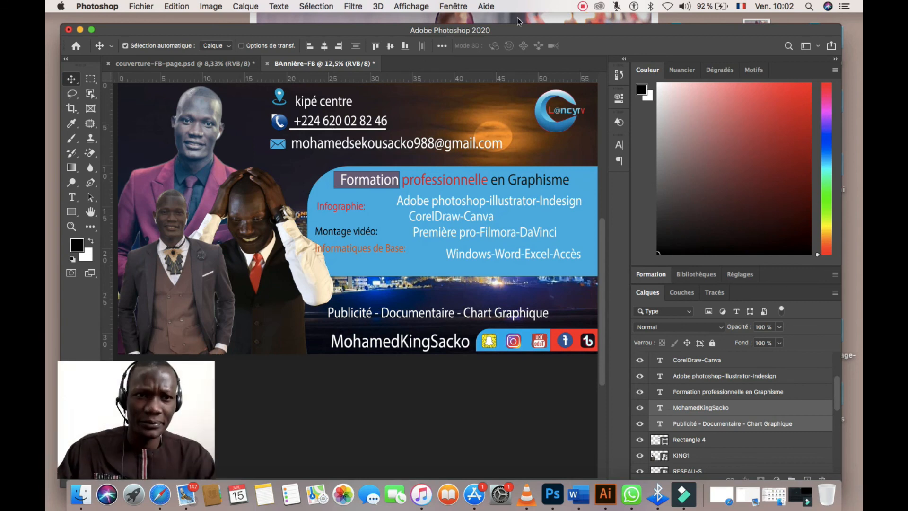
pyautogui.click(80, 29)
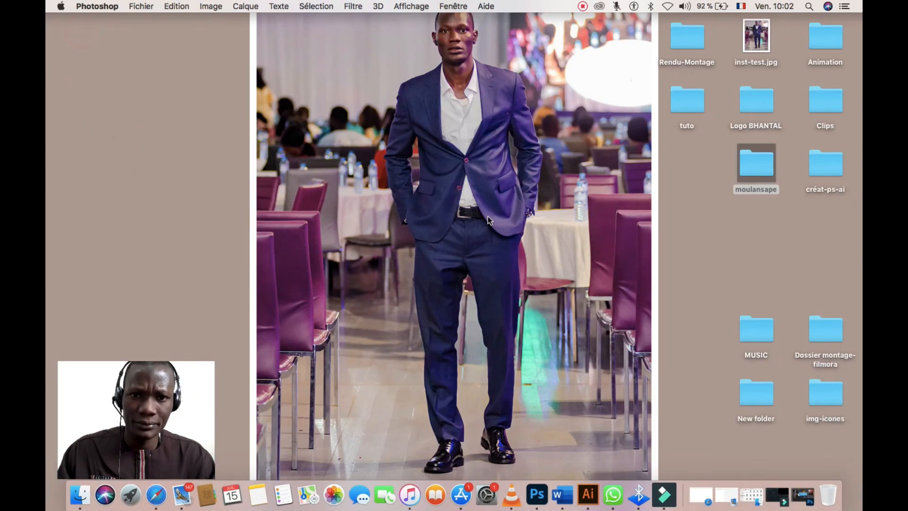